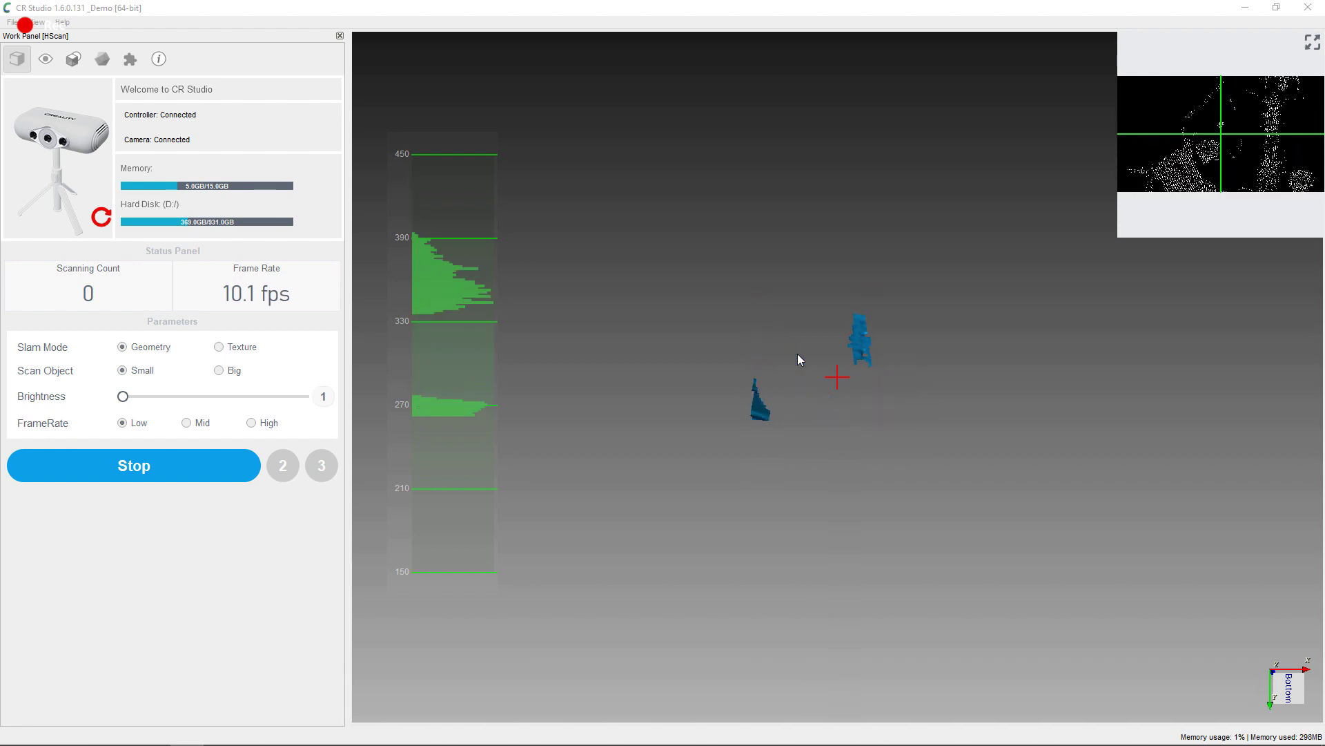
# Stop the wheel hub's live scanner preview and restart it
pyautogui.click(254, 474)
pyautogui.click(256, 473)
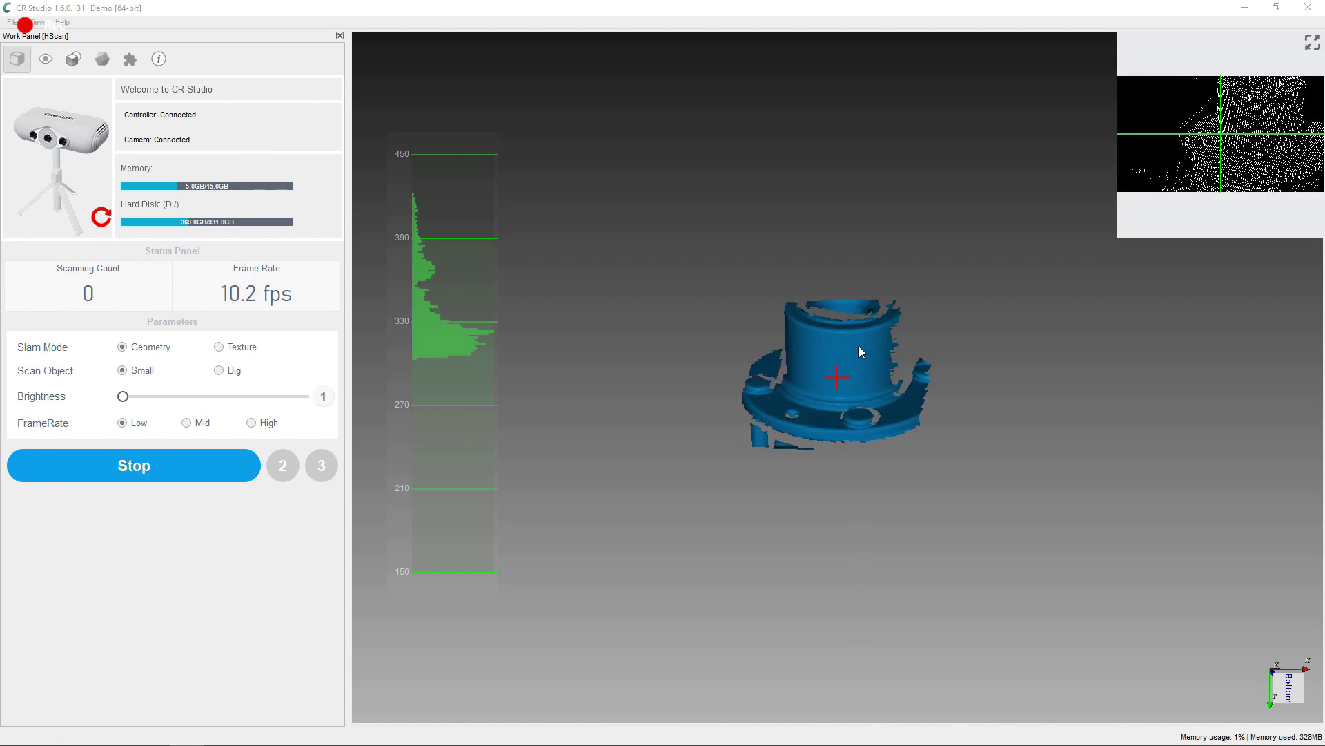
# Record a hub scan, then check it from top and tilted side views
pyautogui.click(281, 466)
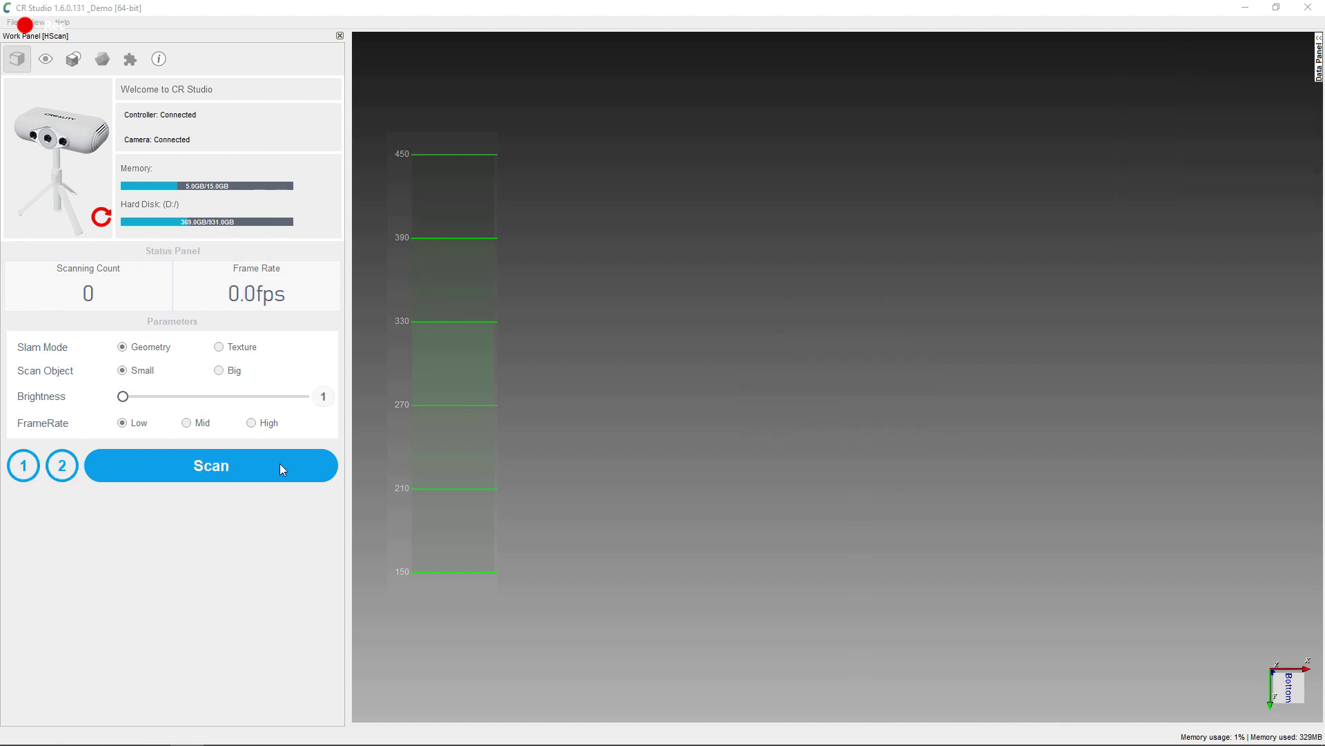
pyautogui.click(280, 463)
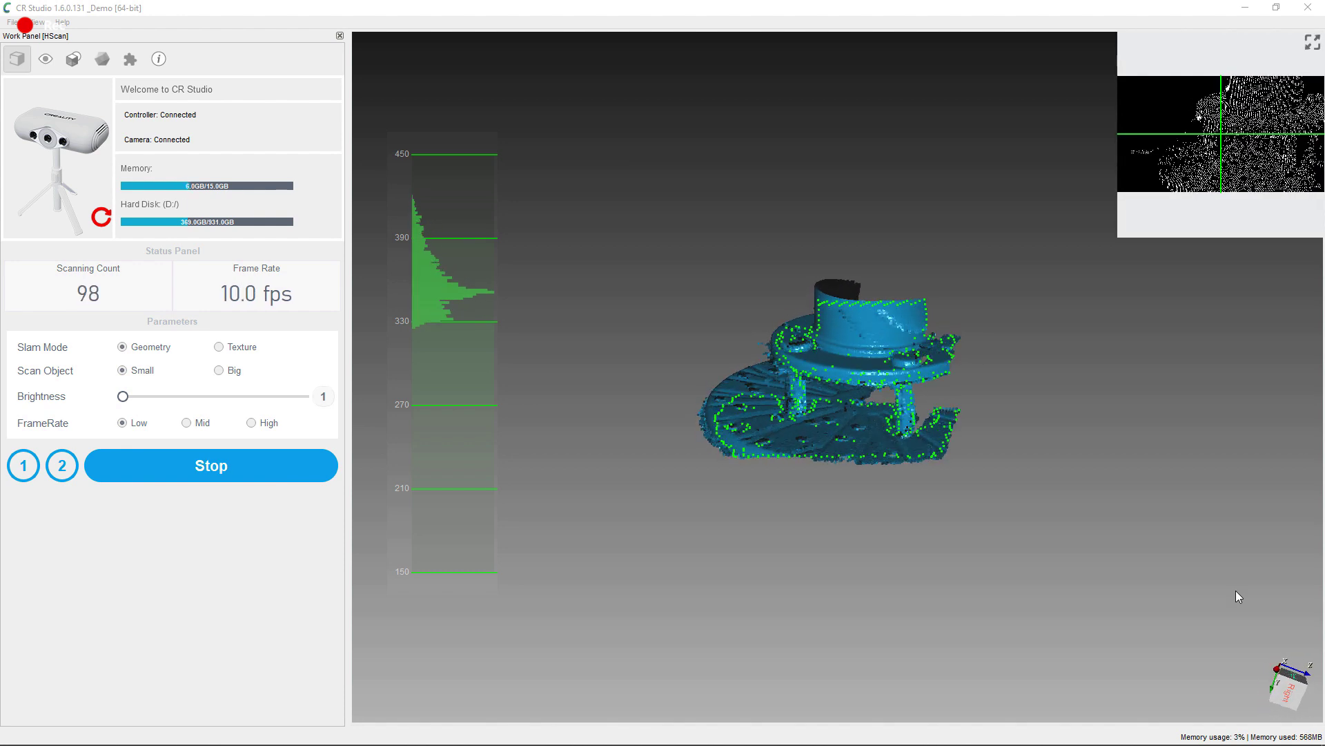
pyautogui.press('space')
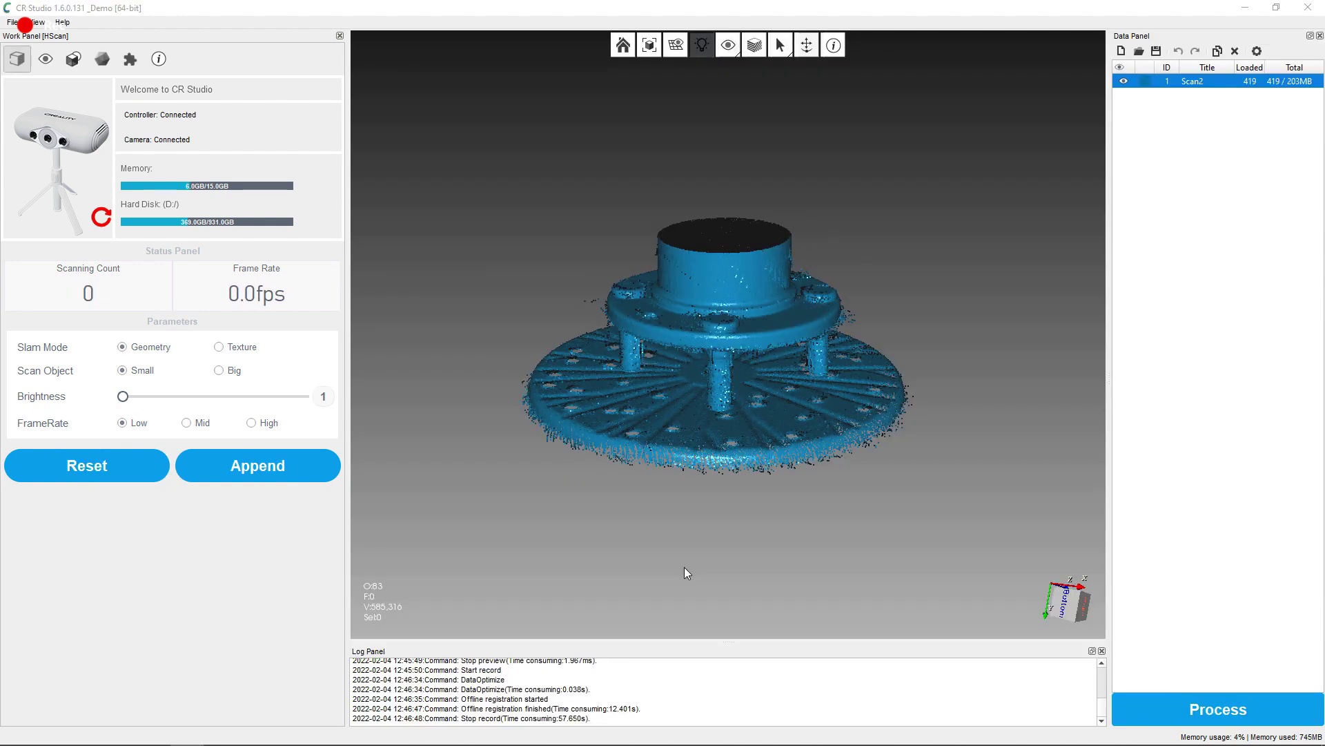
pyautogui.moveTo(684, 566); pyautogui.dragTo(703, 532)
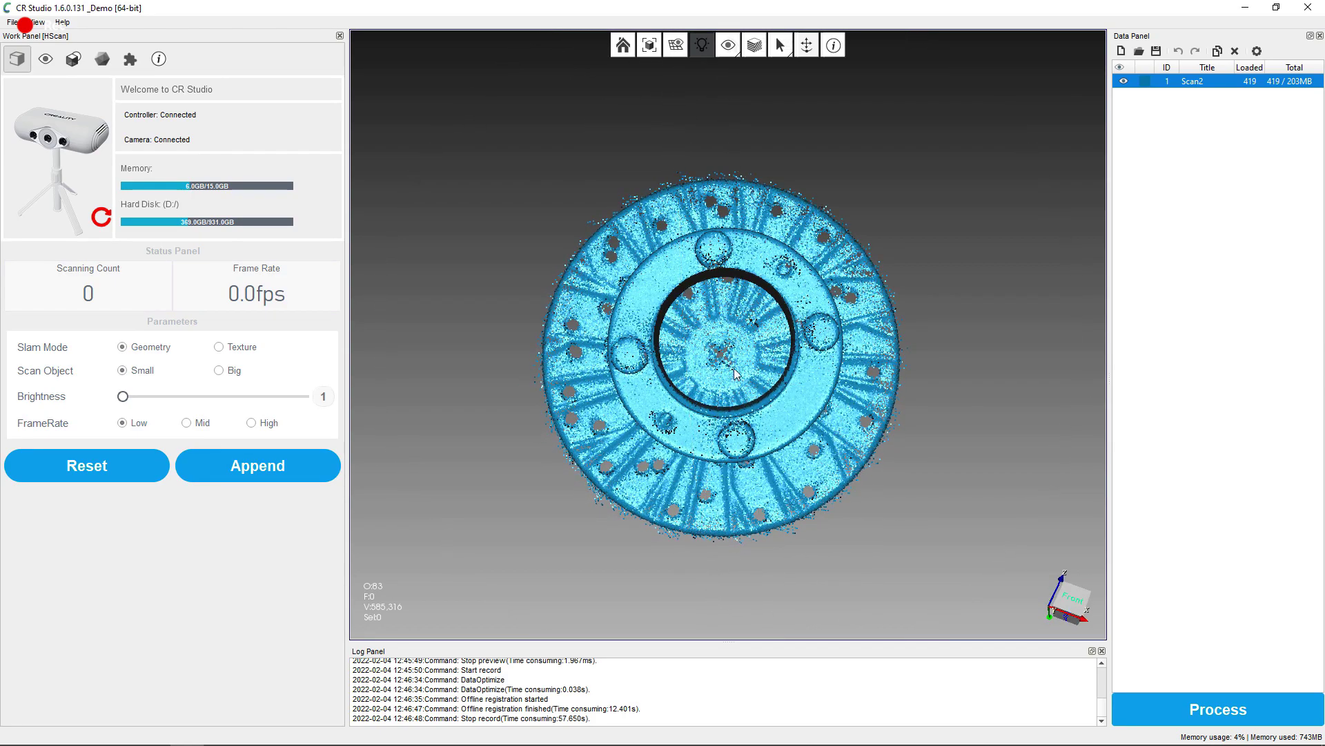
pyautogui.scroll(5, 734, 376)
pyautogui.moveTo(734, 375)
pyautogui.mouseDown()
pyautogui.moveTo(781, 264)
pyautogui.moveTo(950, 308)
pyautogui.moveTo(793, 260)
pyautogui.mouseUp()
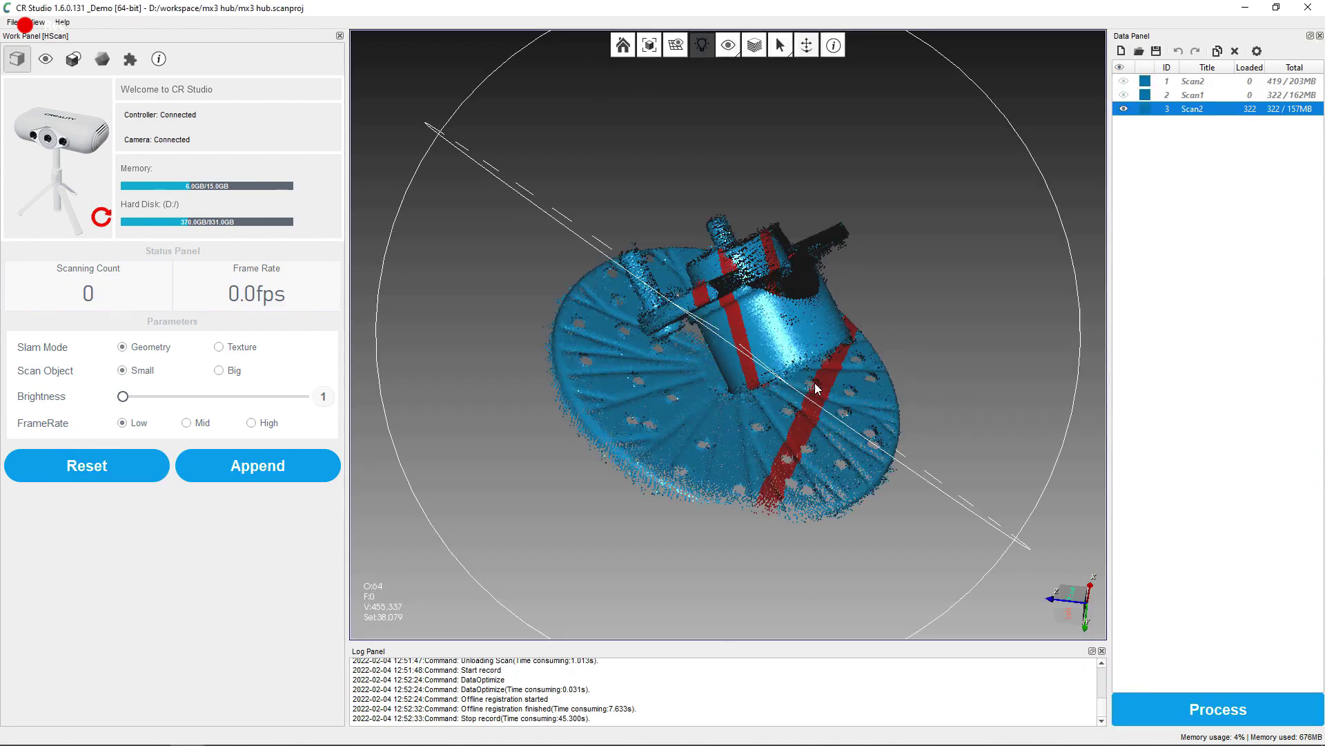
# Select the flat turntable base under the hub and verify it from side and top
pyautogui.moveTo(815, 383); pyautogui.dragTo(755, 352)
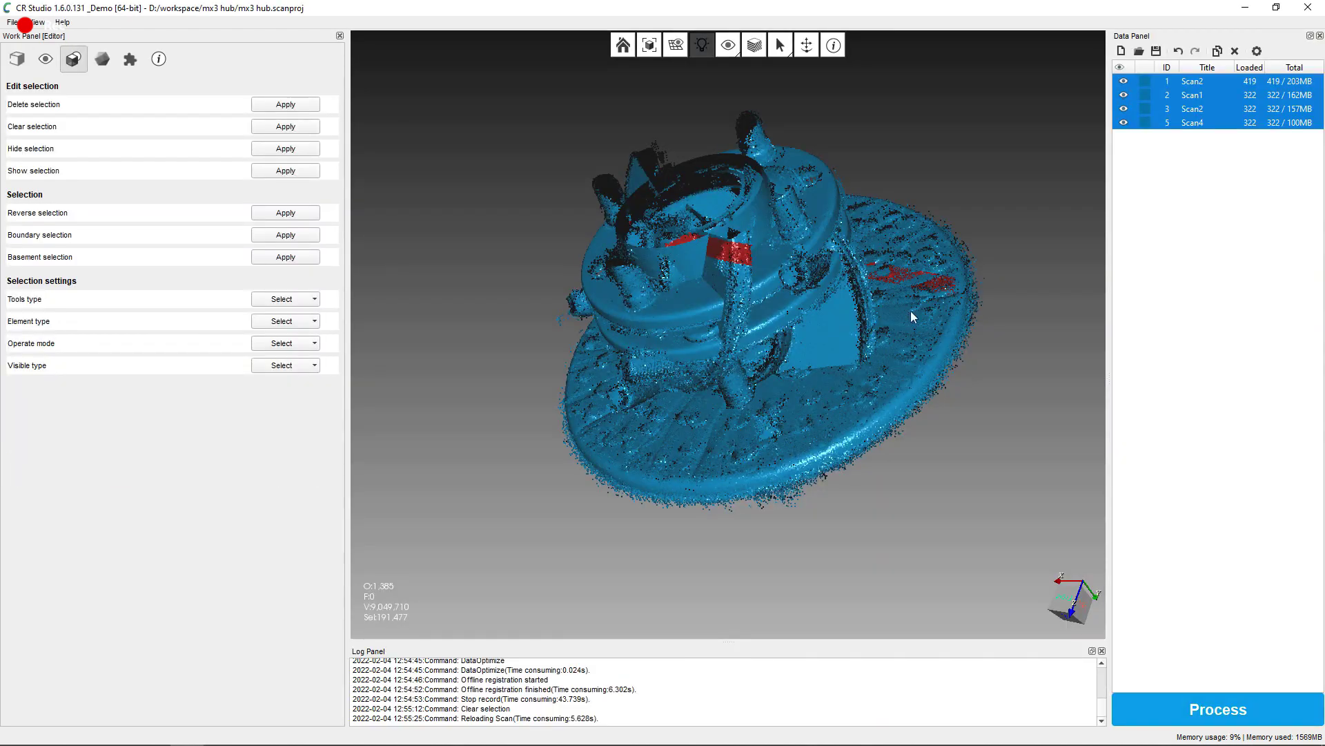
pyautogui.moveTo(796, 370)
pyautogui.mouseDown()
pyautogui.moveTo(954, 480)
pyautogui.moveTo(985, 472)
pyautogui.mouseUp()
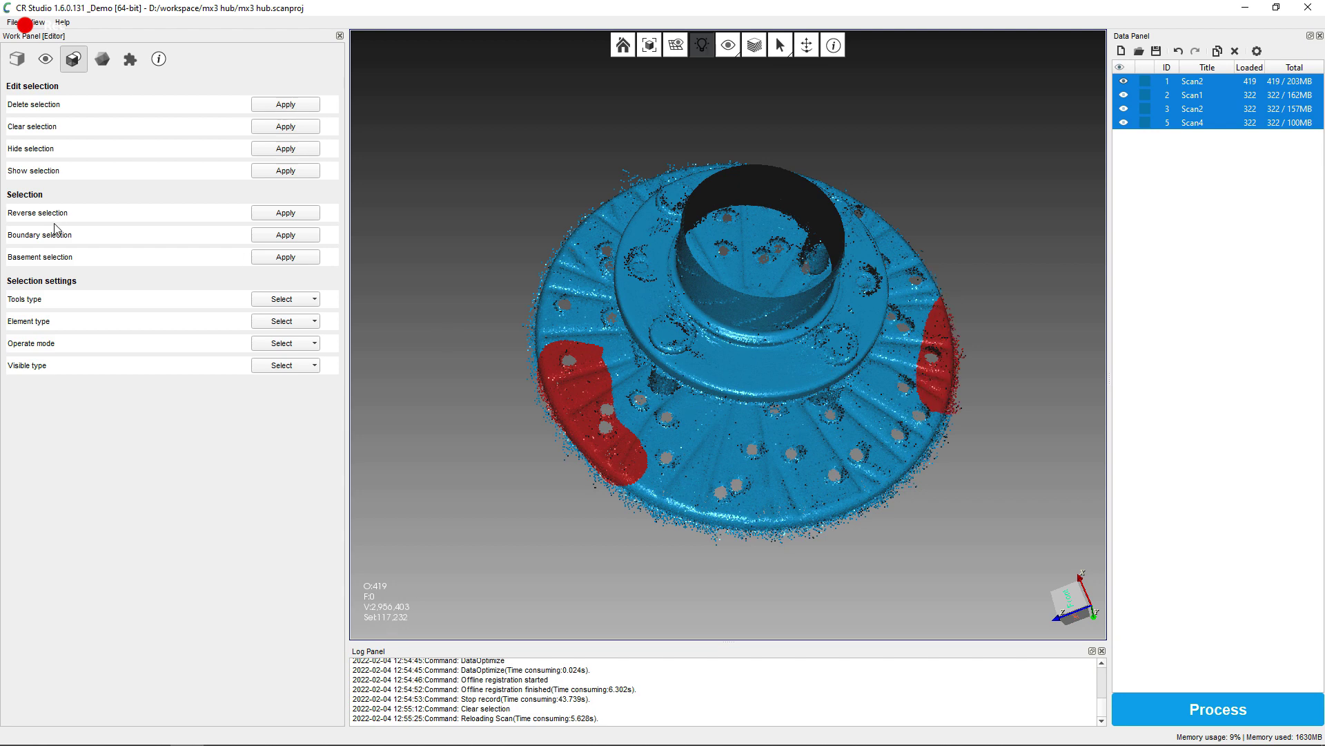
pyautogui.click(288, 258)
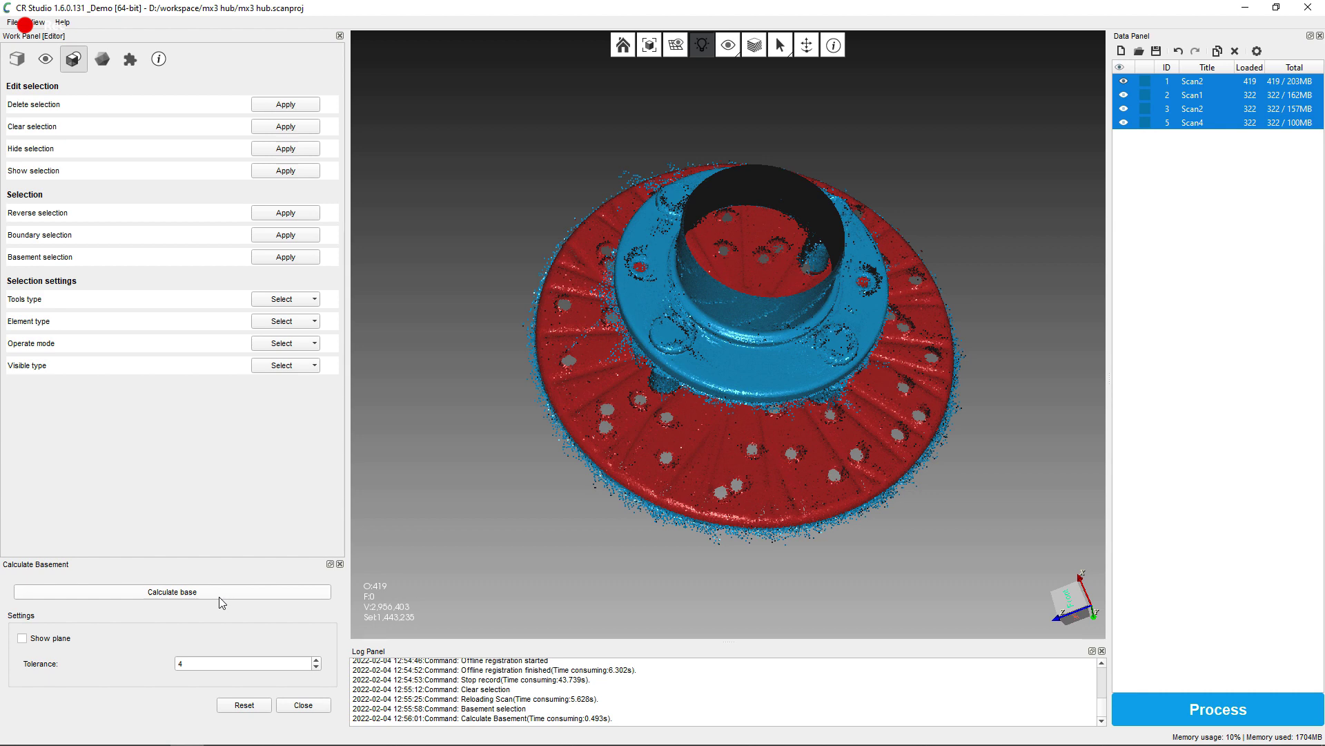
pyautogui.moveTo(767, 487); pyautogui.dragTo(784, 366)
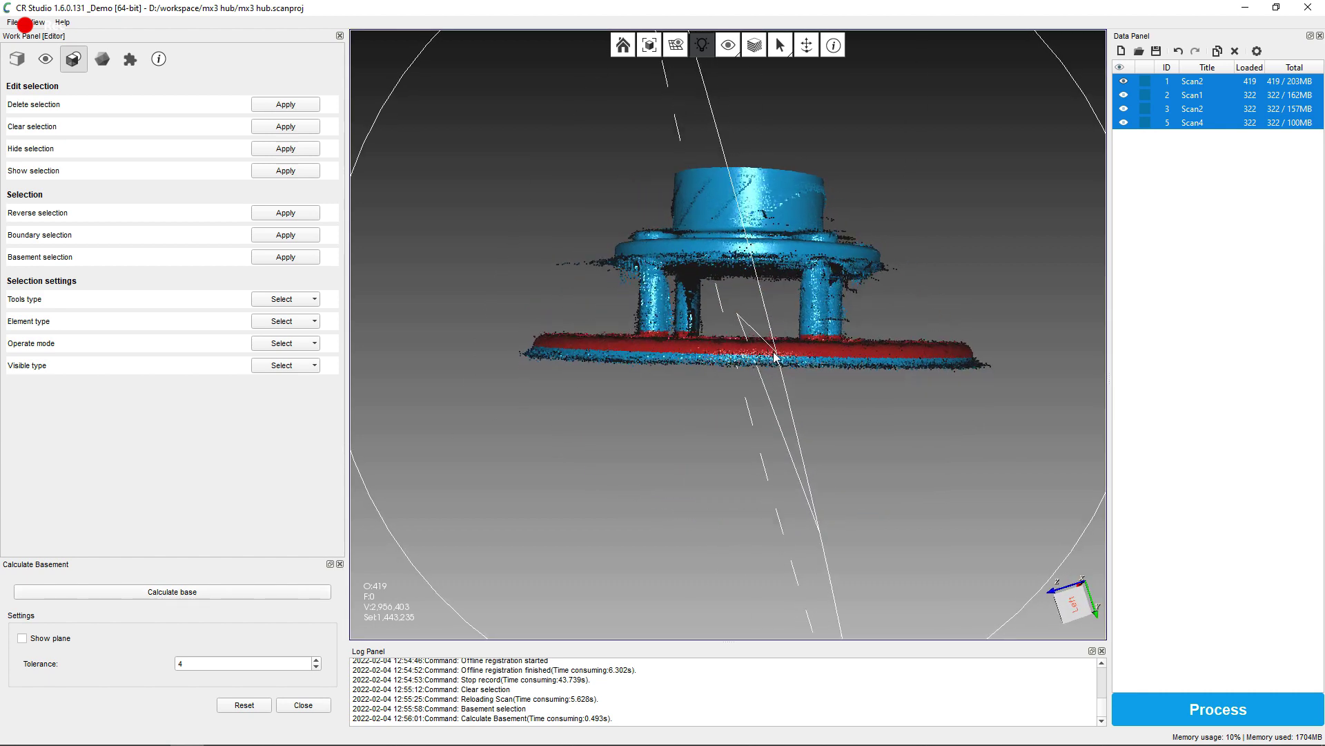
pyautogui.moveTo(858, 361); pyautogui.dragTo(613, 344)
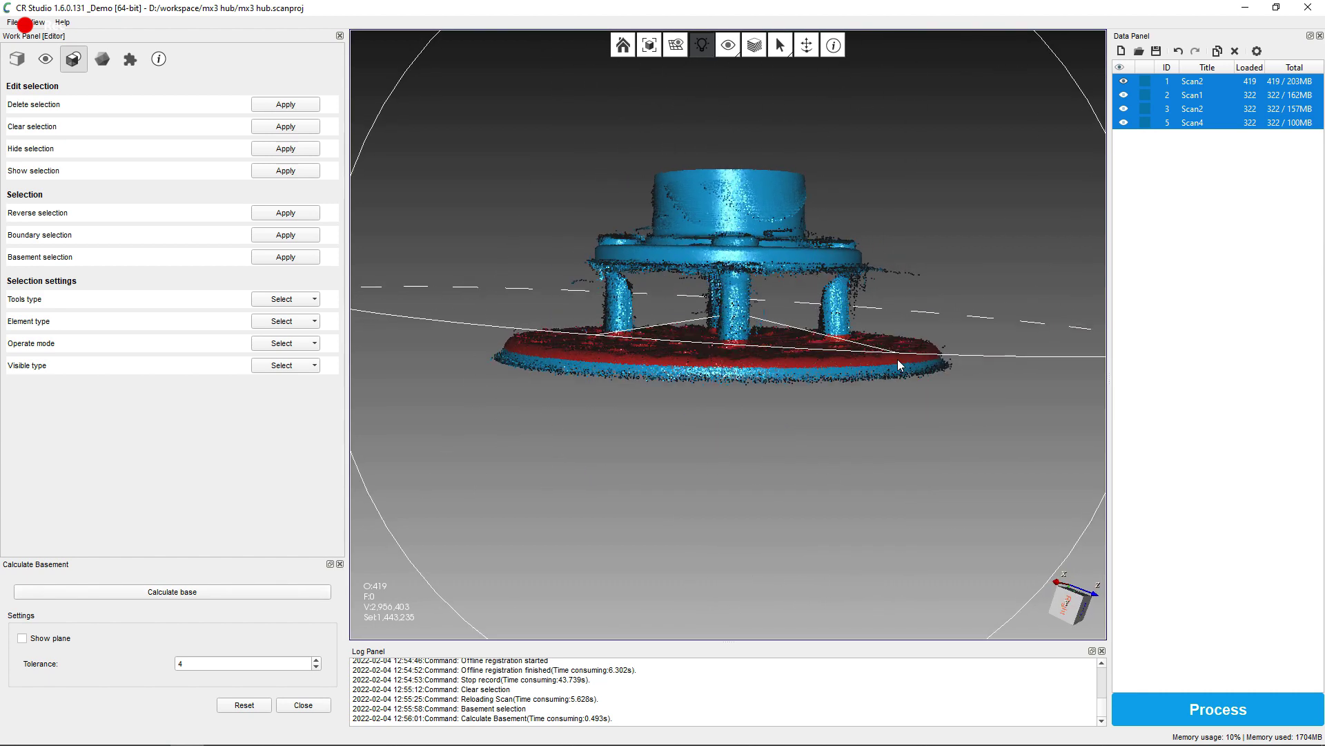
pyautogui.moveTo(899, 364)
pyautogui.mouseDown()
pyautogui.moveTo(869, 519)
pyautogui.moveTo(813, 561)
pyautogui.mouseUp()
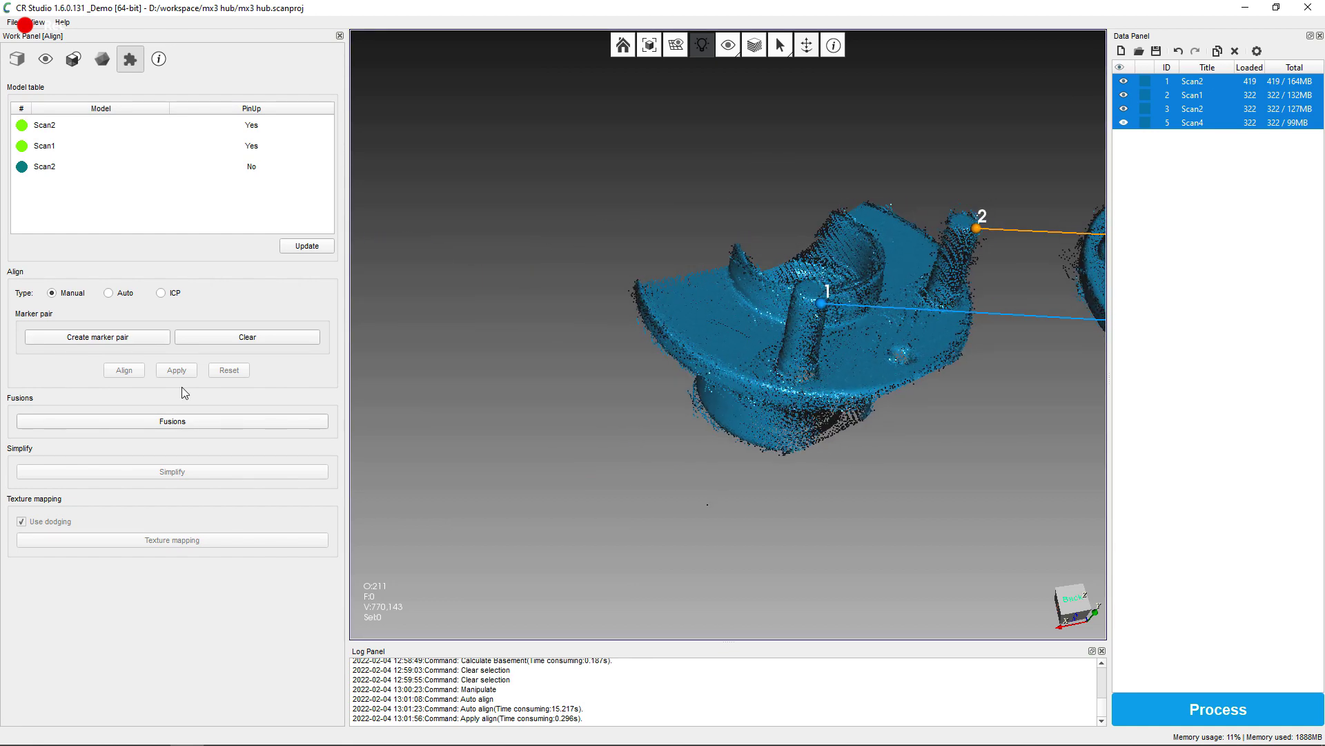
# Place a matching marker pair on the two hub scans and check the fit
pyautogui.click(567, 308)
pyautogui.click(1093, 310)
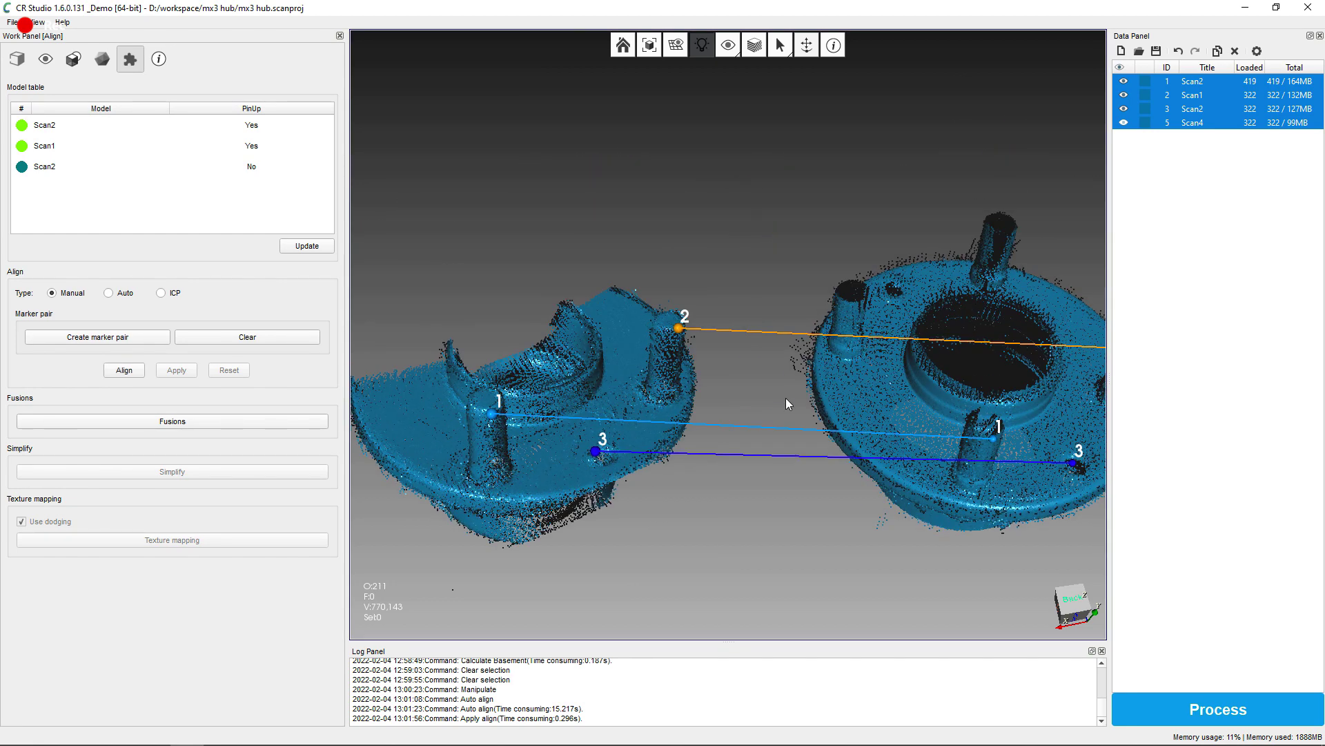
pyautogui.scroll(-3, 787, 398)
pyautogui.moveTo(952, 429)
pyautogui.mouseDown()
pyautogui.moveTo(706, 443)
pyautogui.moveTo(912, 514)
pyautogui.moveTo(743, 376)
pyautogui.moveTo(660, 257)
pyautogui.moveTo(905, 450)
pyautogui.moveTo(874, 448)
pyautogui.moveTo(1036, 260)
pyautogui.mouseUp()
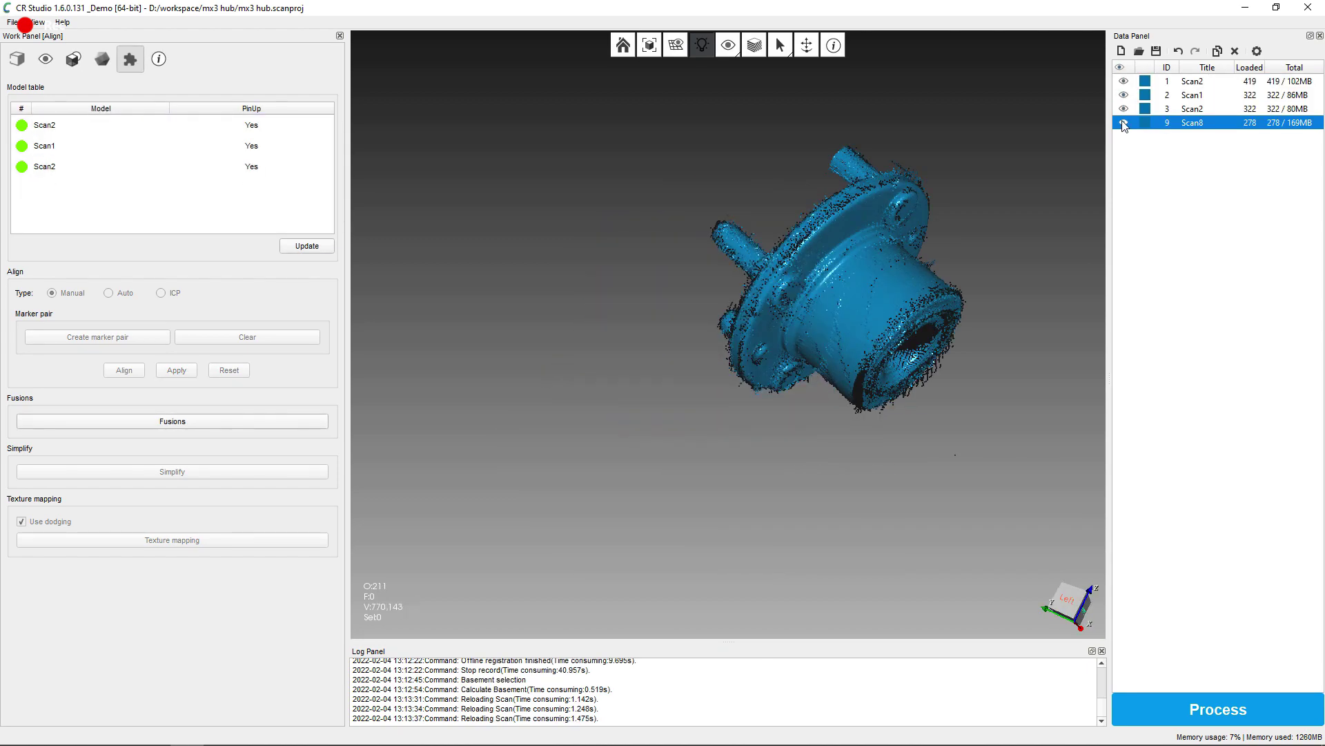
pyautogui.moveTo(768, 373)
pyautogui.mouseDown()
pyautogui.moveTo(878, 458)
pyautogui.moveTo(950, 434)
pyautogui.moveTo(704, 463)
pyautogui.mouseUp()
# Turn the scans face-on and align them manually on the marker pairs
pyautogui.click(805, 45)
pyautogui.moveTo(783, 89)
pyautogui.mouseDown()
pyautogui.moveTo(599, 278)
pyautogui.moveTo(740, 412)
pyautogui.moveTo(639, 456)
pyautogui.mouseUp()
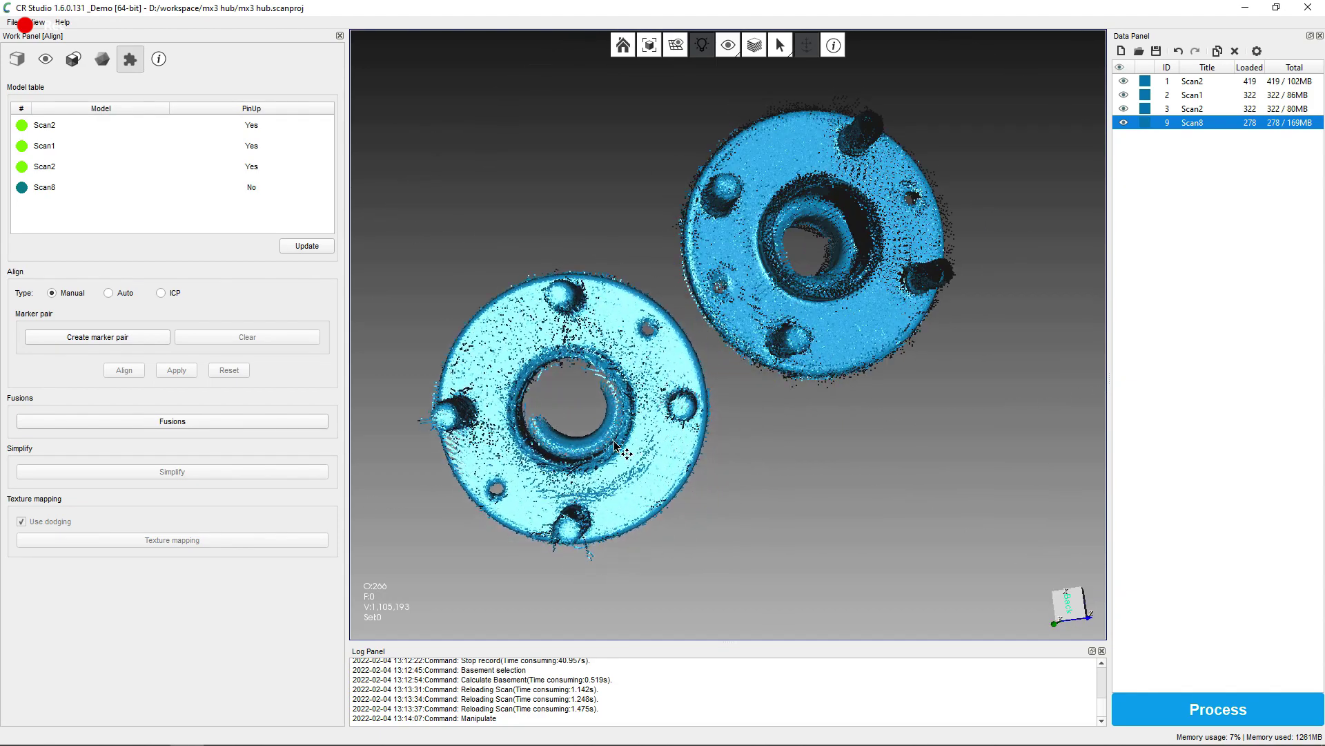
pyautogui.click(124, 372)
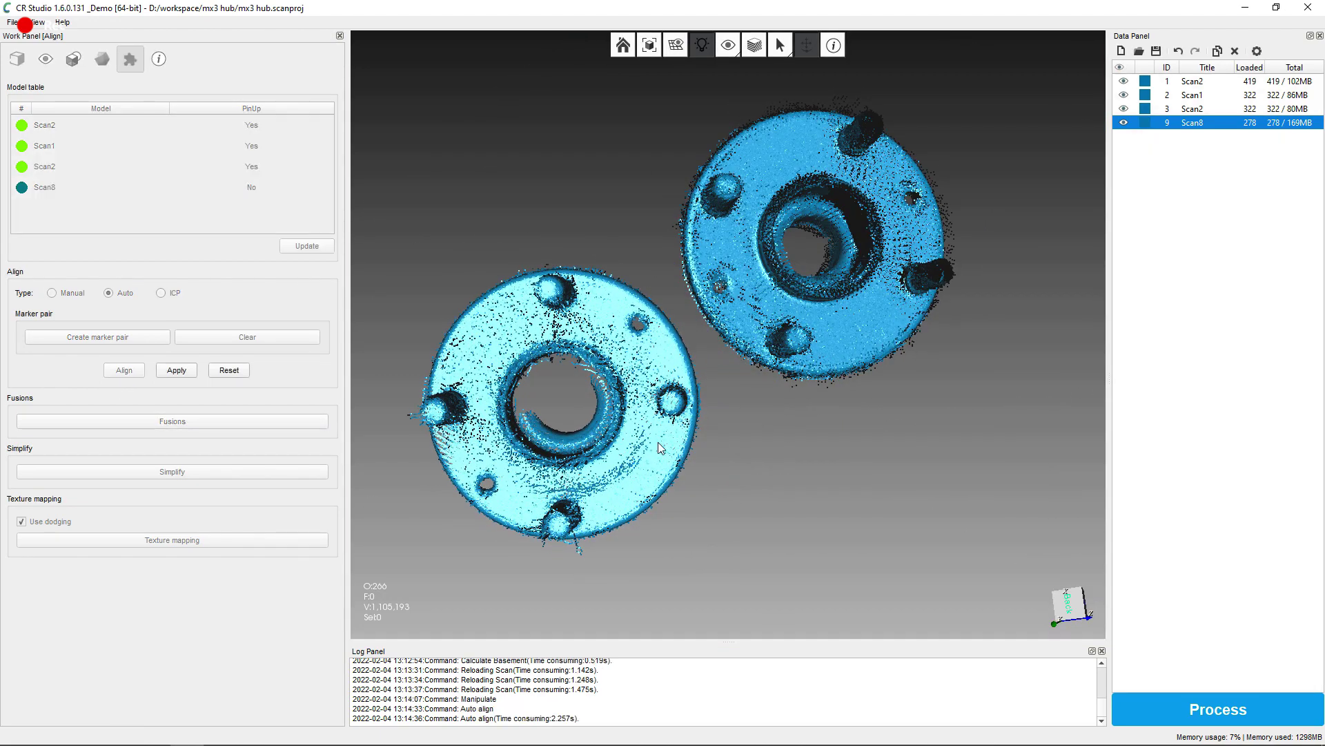
pyautogui.click(52, 292)
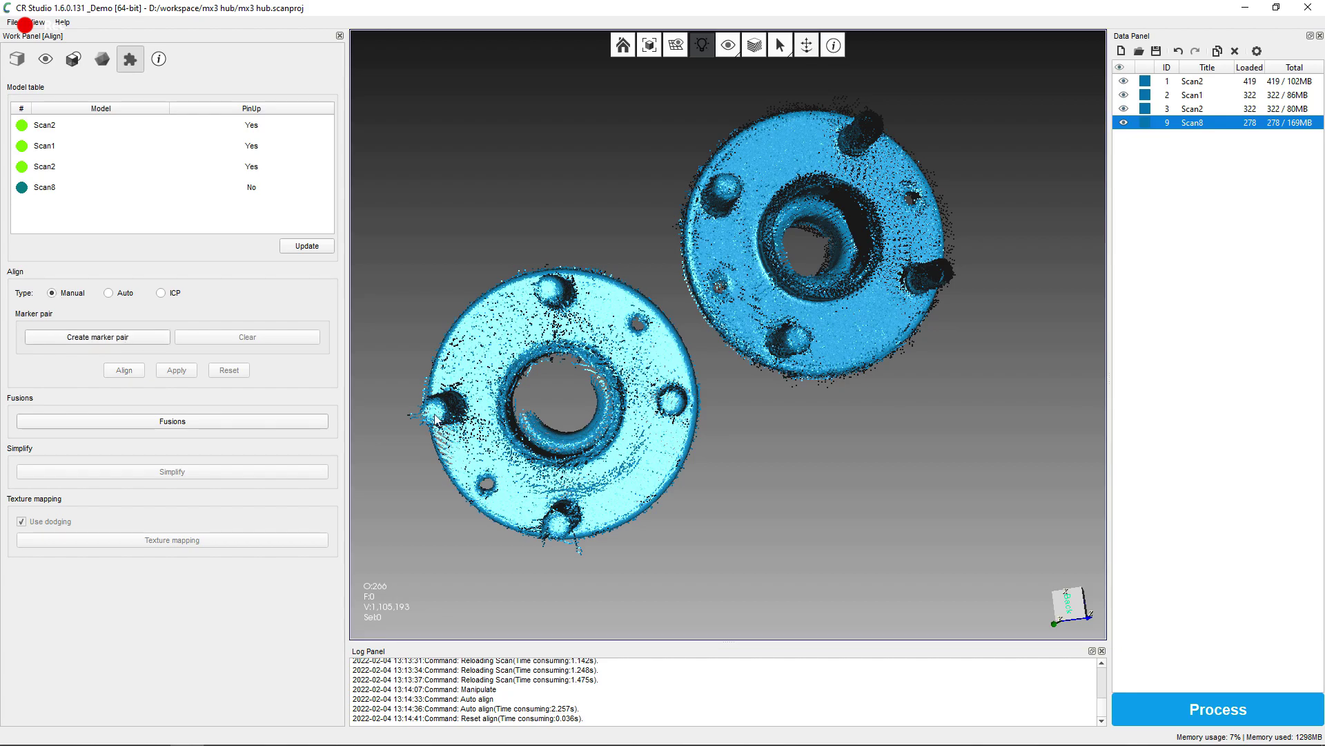
pyautogui.moveTo(729, 189)
pyautogui.mouseDown()
pyautogui.moveTo(335, 421)
pyautogui.moveTo(775, 231)
pyautogui.moveTo(731, 417)
pyautogui.moveTo(711, 427)
pyautogui.mouseUp()
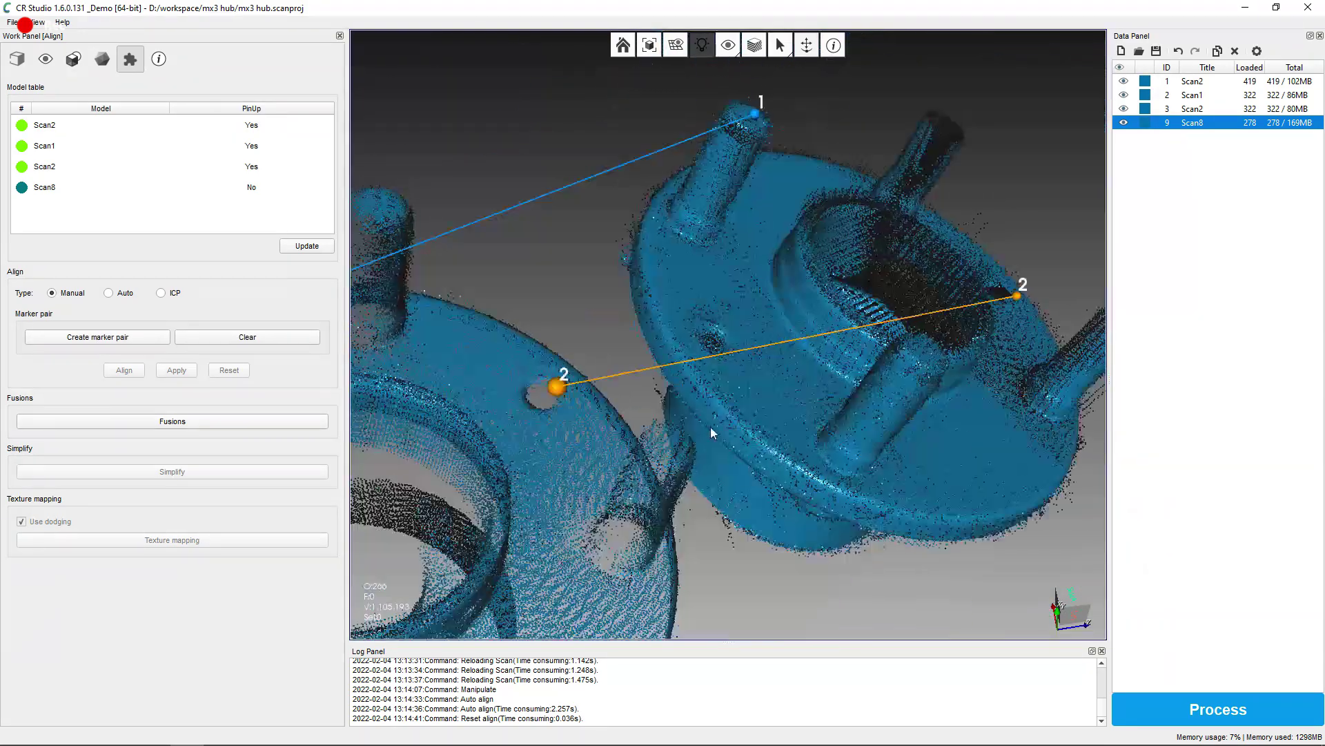
pyautogui.click(119, 368)
pyautogui.moveTo(829, 435)
pyautogui.mouseDown()
pyautogui.moveTo(664, 378)
pyautogui.moveTo(749, 359)
pyautogui.mouseUp()
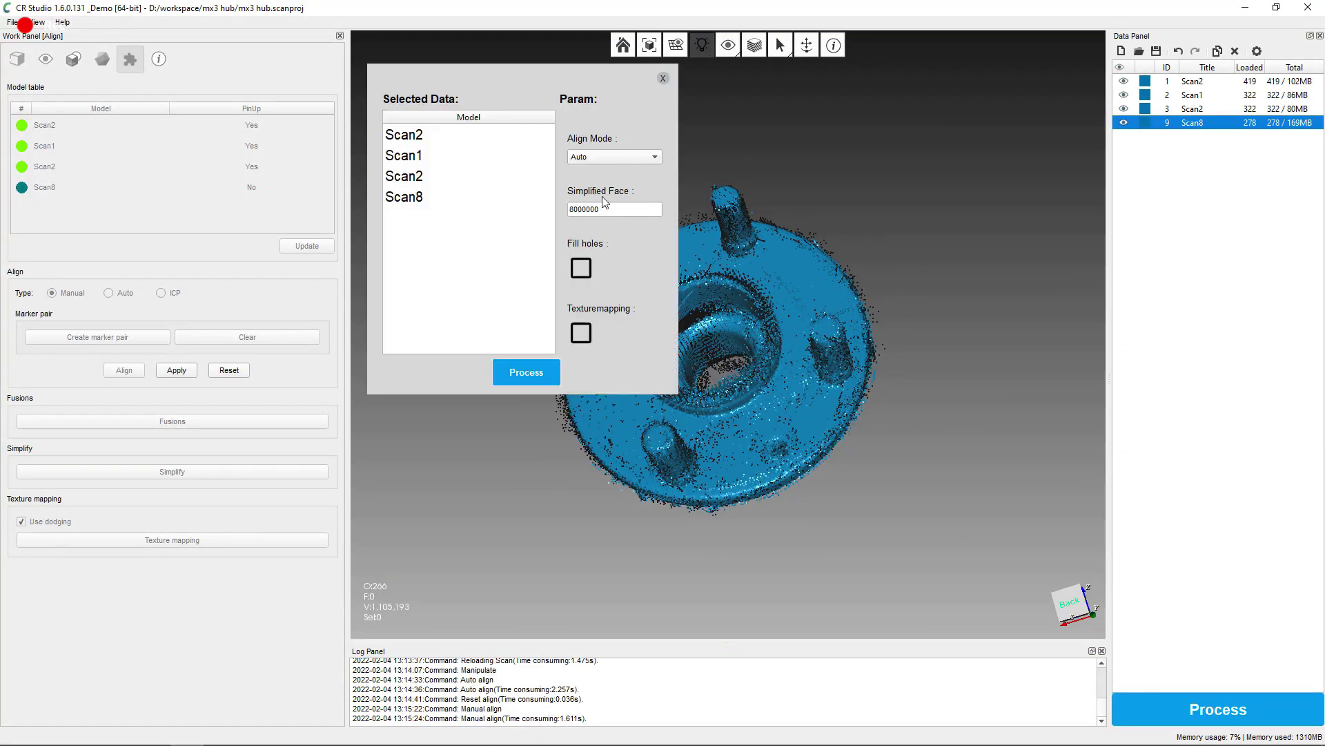
# Fuse the aligned hub scans into one mesh with Fill holes enabled
pyautogui.click(580, 268)
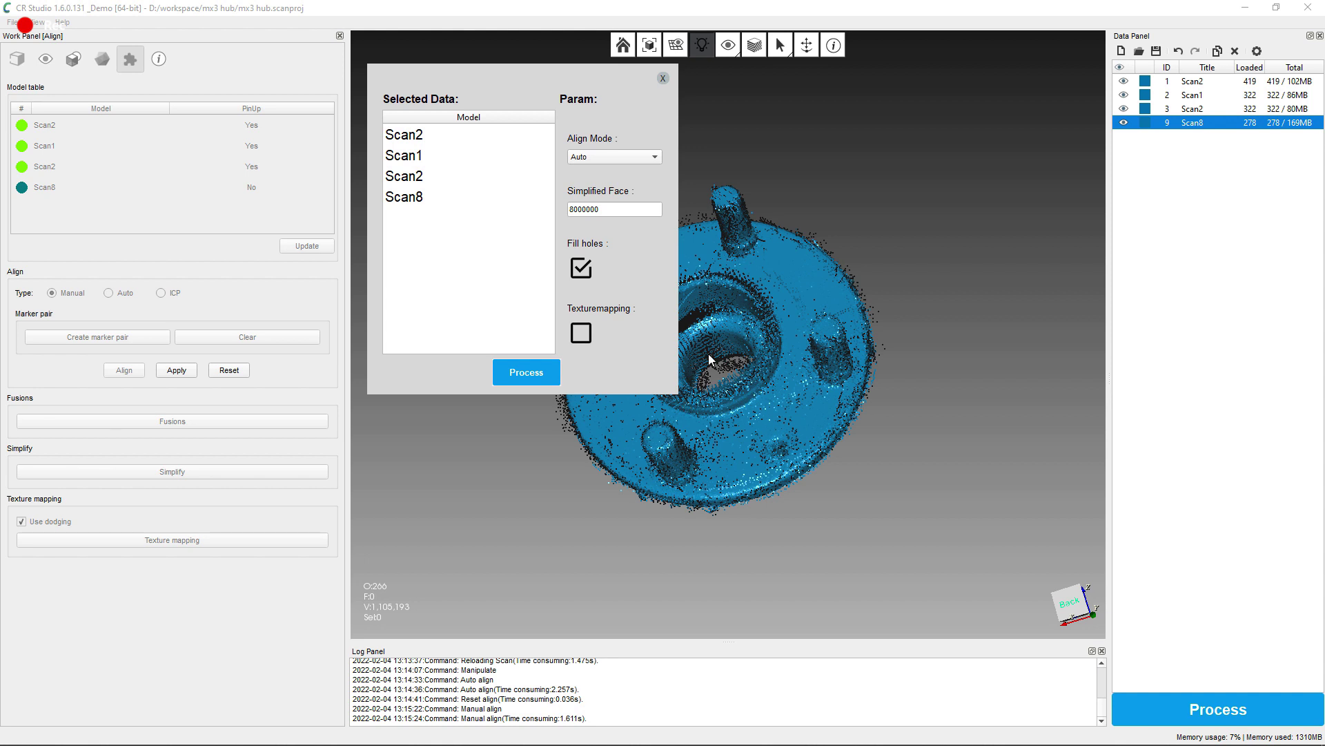
pyautogui.click(528, 377)
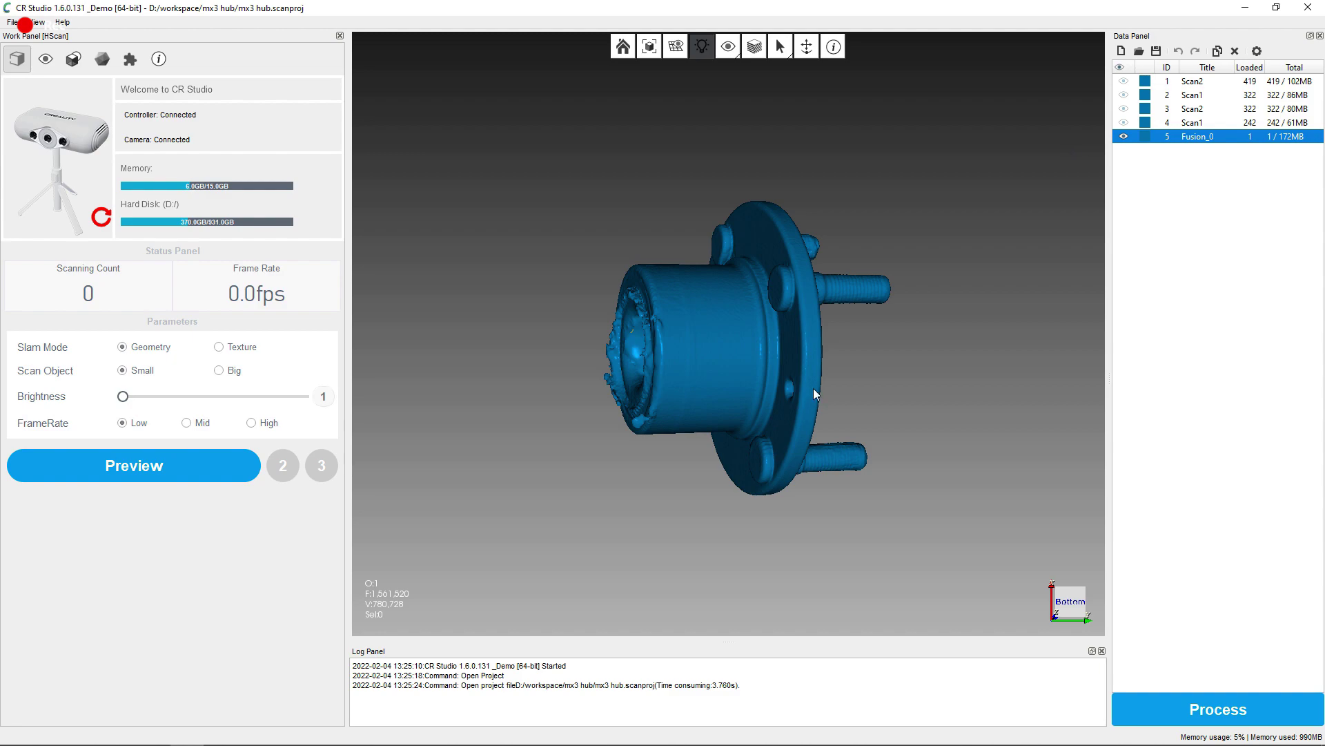
# Orbit the fused Fusion_0 hub mesh to inspect it from above and close up
pyautogui.moveTo(813, 388); pyautogui.dragTo(742, 358)
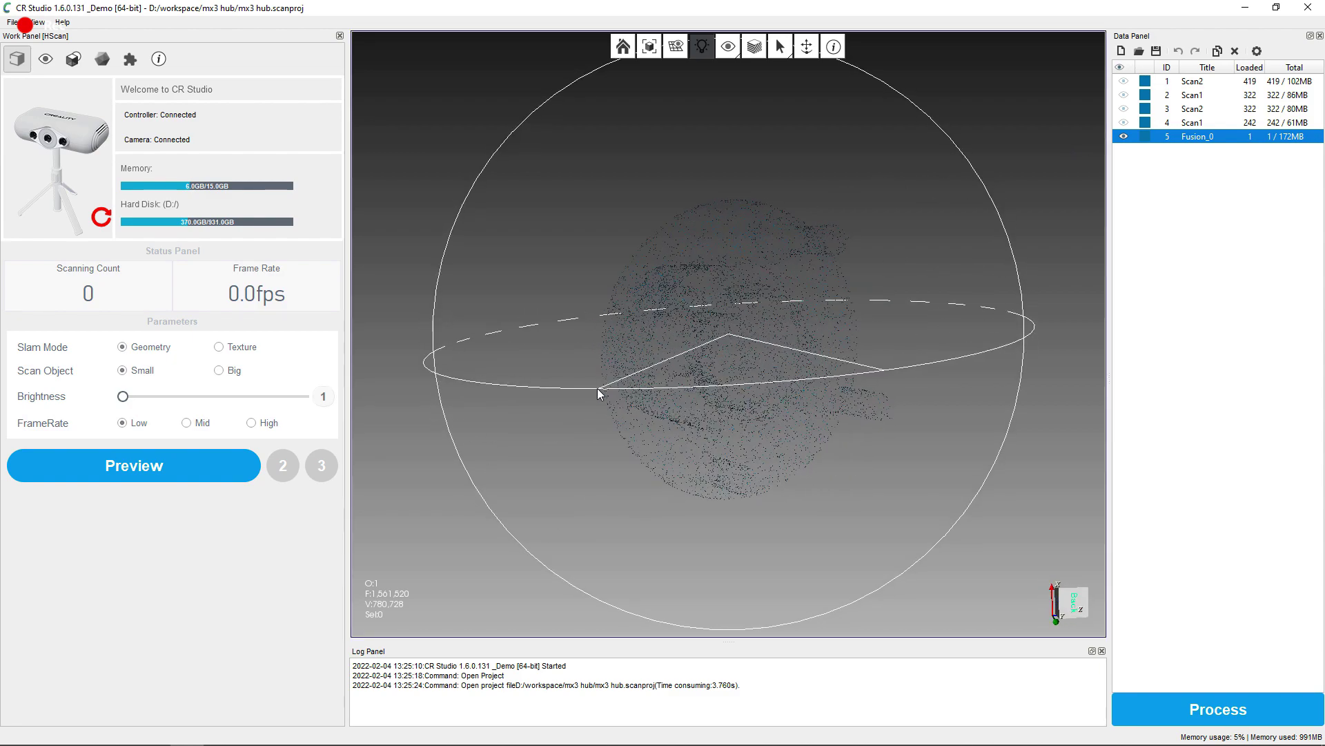
pyautogui.moveTo(598, 388); pyautogui.dragTo(825, 254)
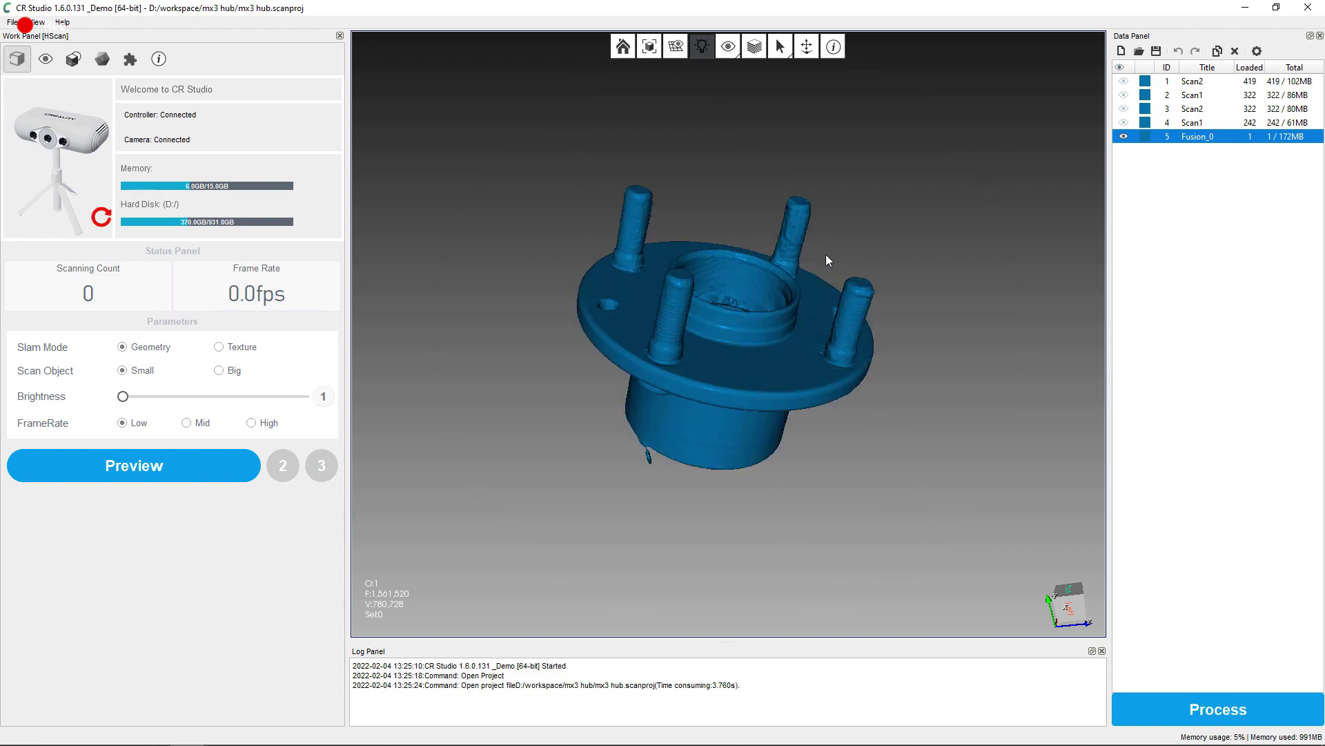
pyautogui.scroll(2, 758, 293)
pyautogui.scroll(2, 758, 293)
pyautogui.scroll(3, 841, 319)
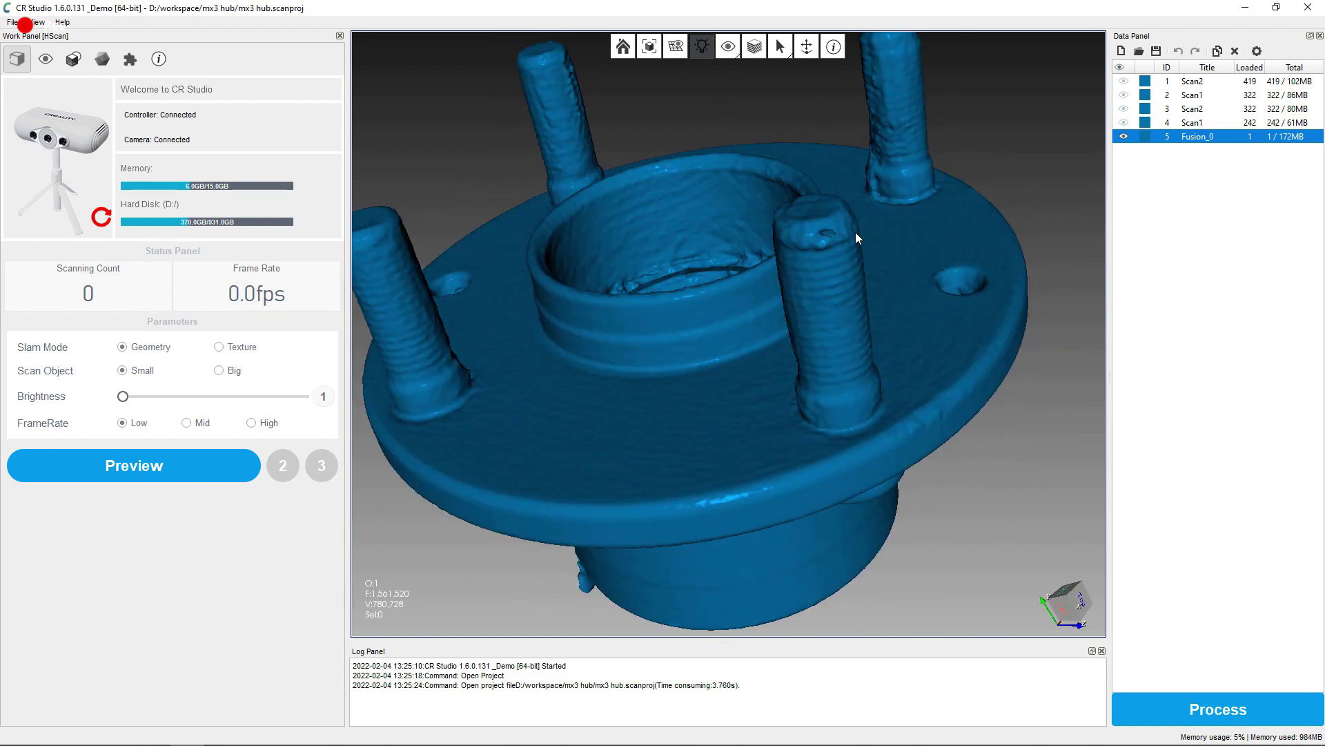
pyautogui.moveTo(856, 232)
pyautogui.mouseDown()
pyautogui.moveTo(834, 355)
pyautogui.moveTo(688, 504)
pyautogui.mouseUp()
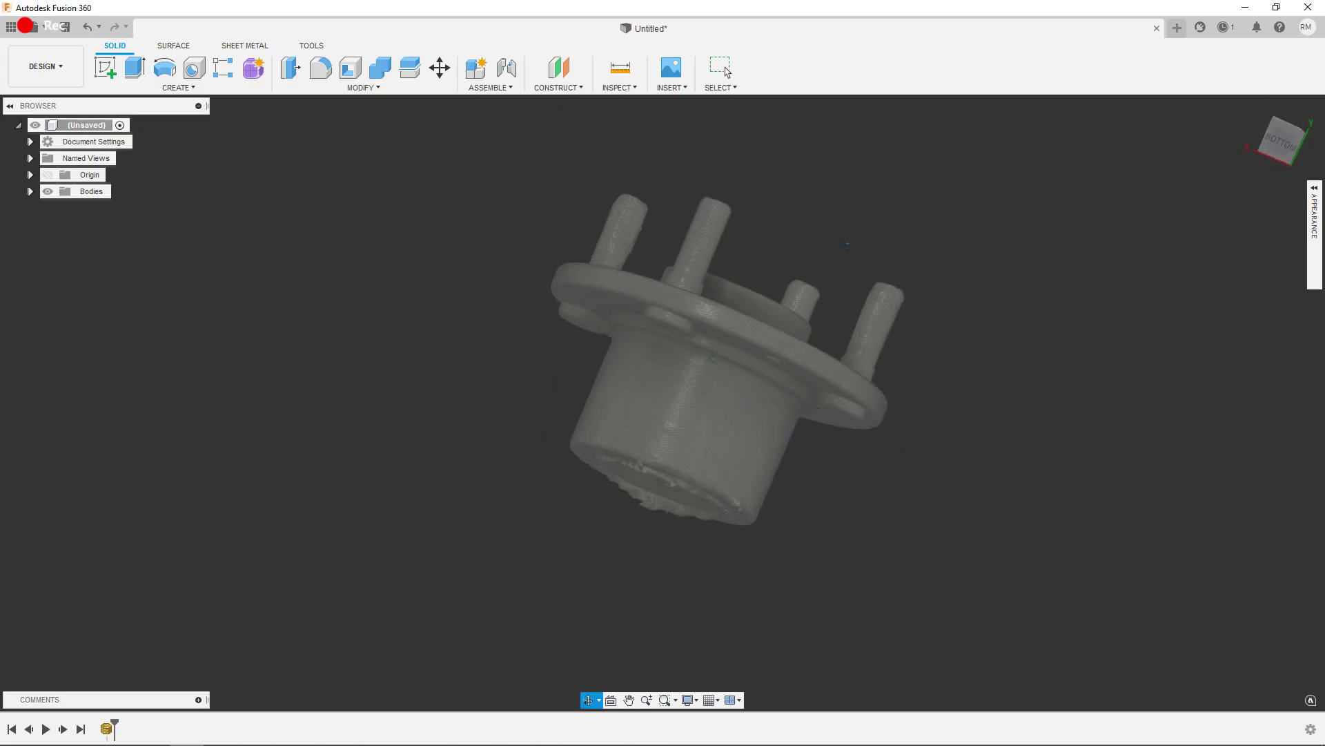
# Orbit the imported hub model in Fusion 360
pyautogui.moveTo(834, 334)
pyautogui.keyDown('shift'); pyautogui.mouseDown(button='middle')
pyautogui.moveTo(788, 318)
pyautogui.moveTo(971, 360)
pyautogui.moveTo(813, 311)
pyautogui.mouseUp(button='middle'); pyautogui.keyUp('shift')
pyautogui.scroll(3, 793, 316)
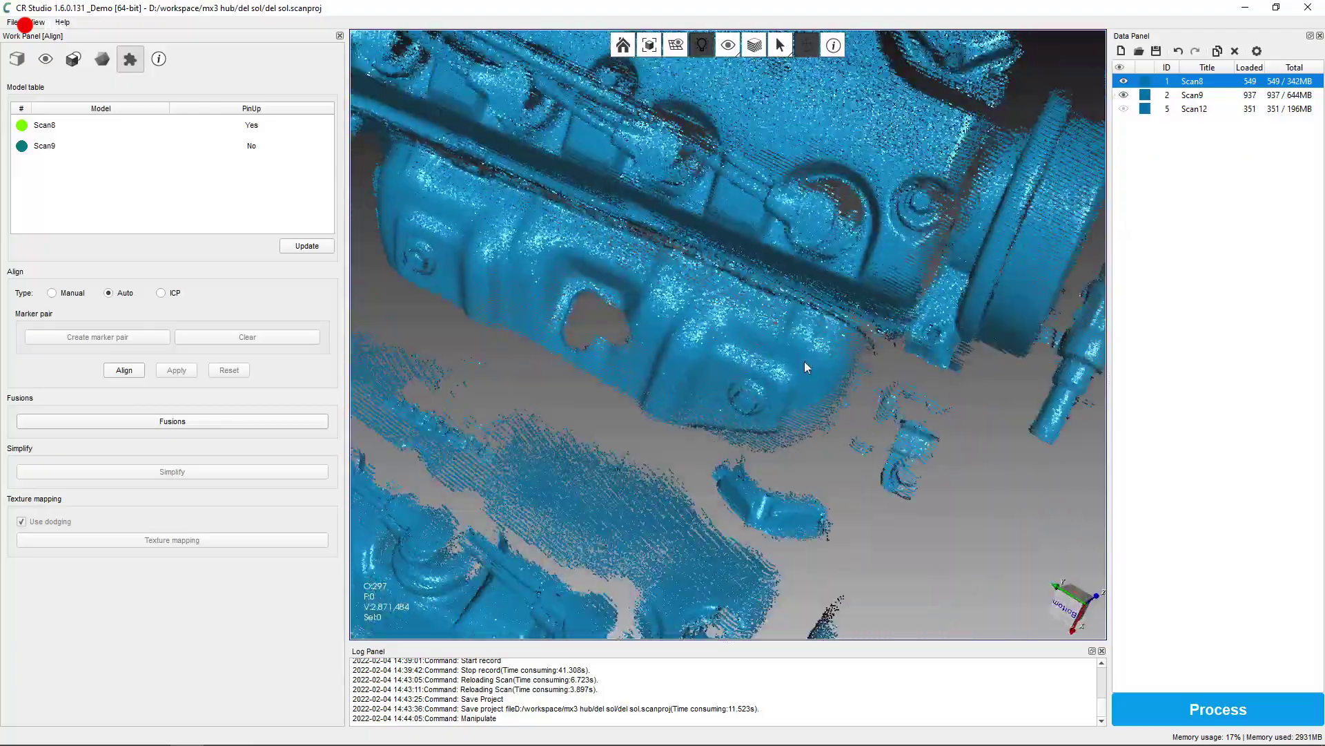
# Orbit the engine point cloud to its side, then manually align the two engine scans
pyautogui.moveTo(805, 362); pyautogui.dragTo(860, 239)
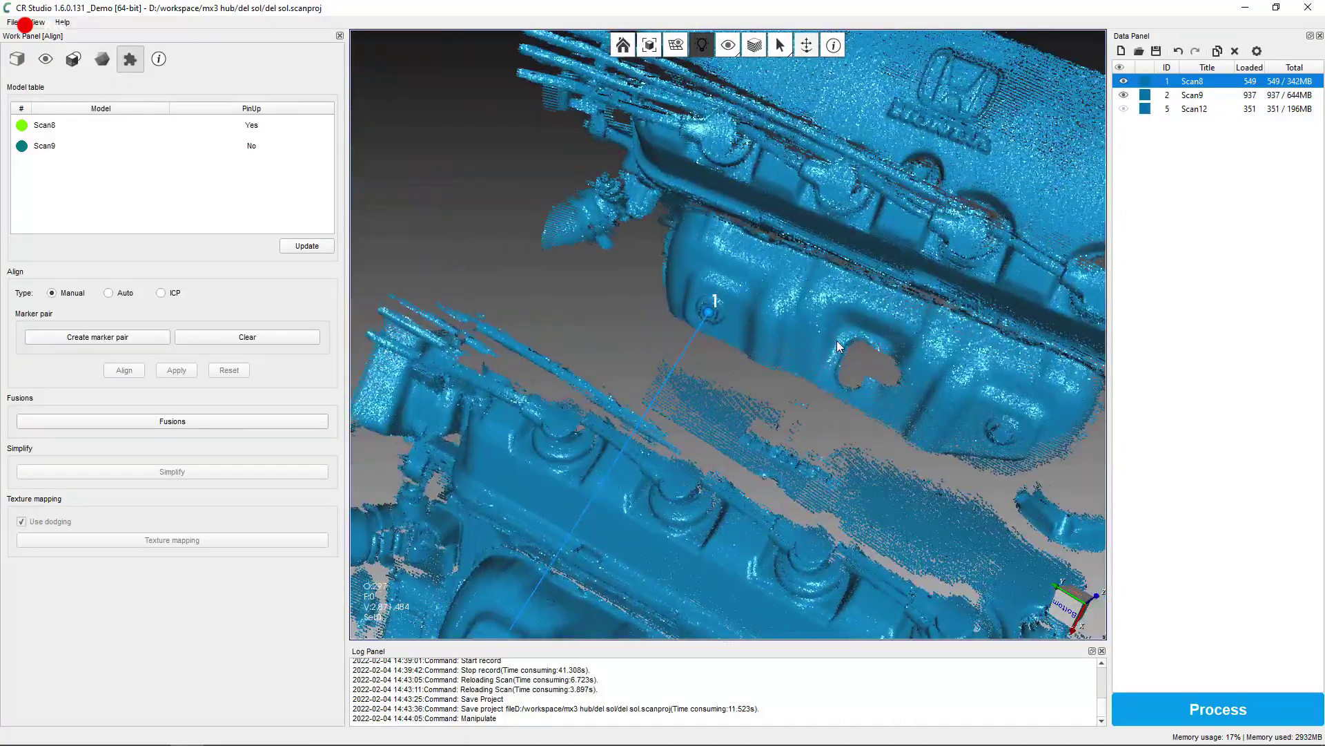
pyautogui.moveTo(442, 407)
pyautogui.mouseDown()
pyautogui.moveTo(565, 388)
pyautogui.moveTo(753, 171)
pyautogui.moveTo(227, 362)
pyautogui.mouseUp()
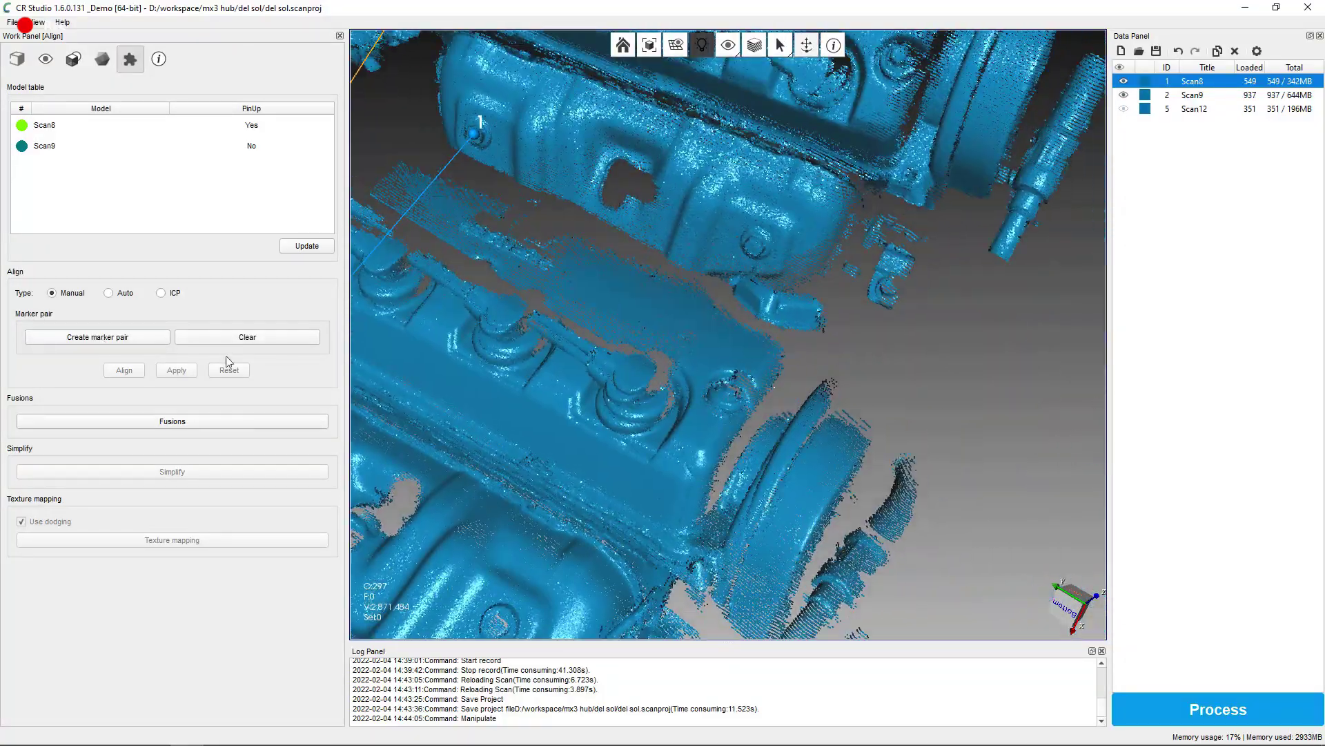
pyautogui.scroll(5, 728, 472)
pyautogui.moveTo(754, 459)
pyautogui.mouseDown()
pyautogui.moveTo(763, 345)
pyautogui.moveTo(787, 330)
pyautogui.mouseUp()
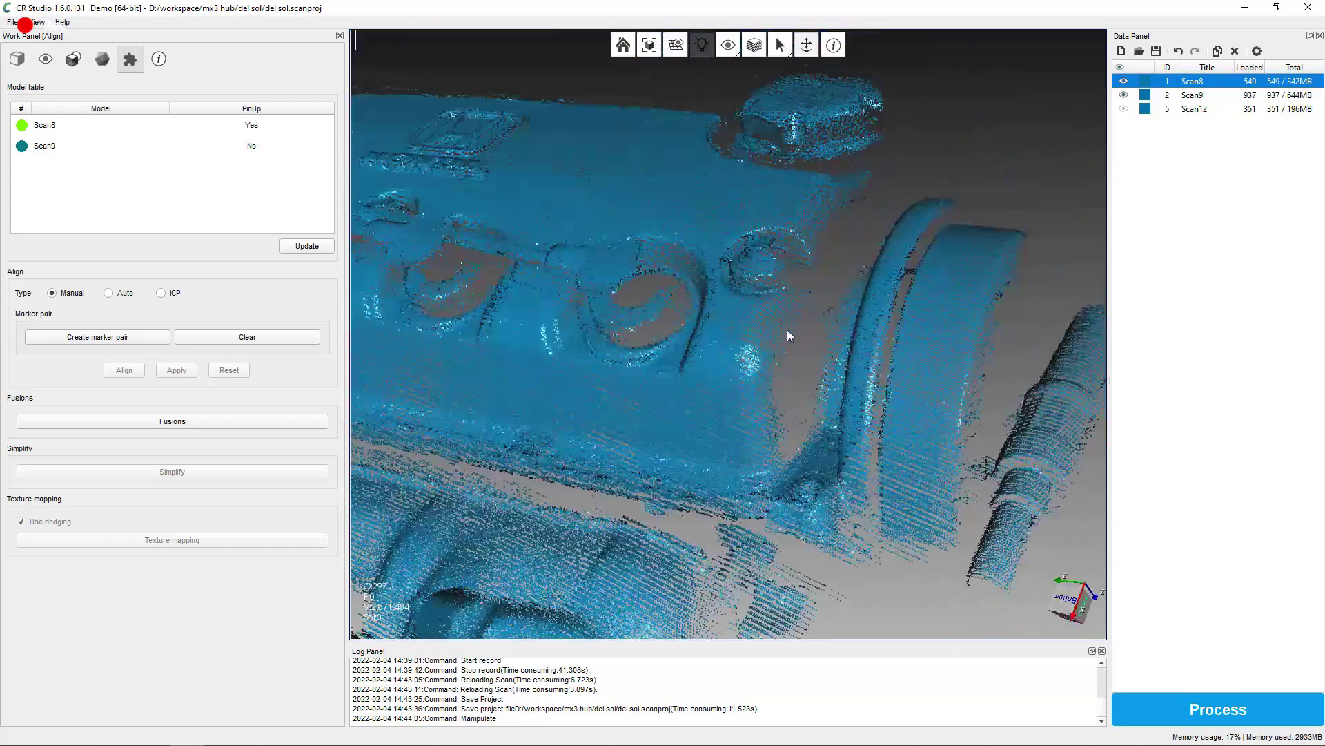
pyautogui.click(125, 370)
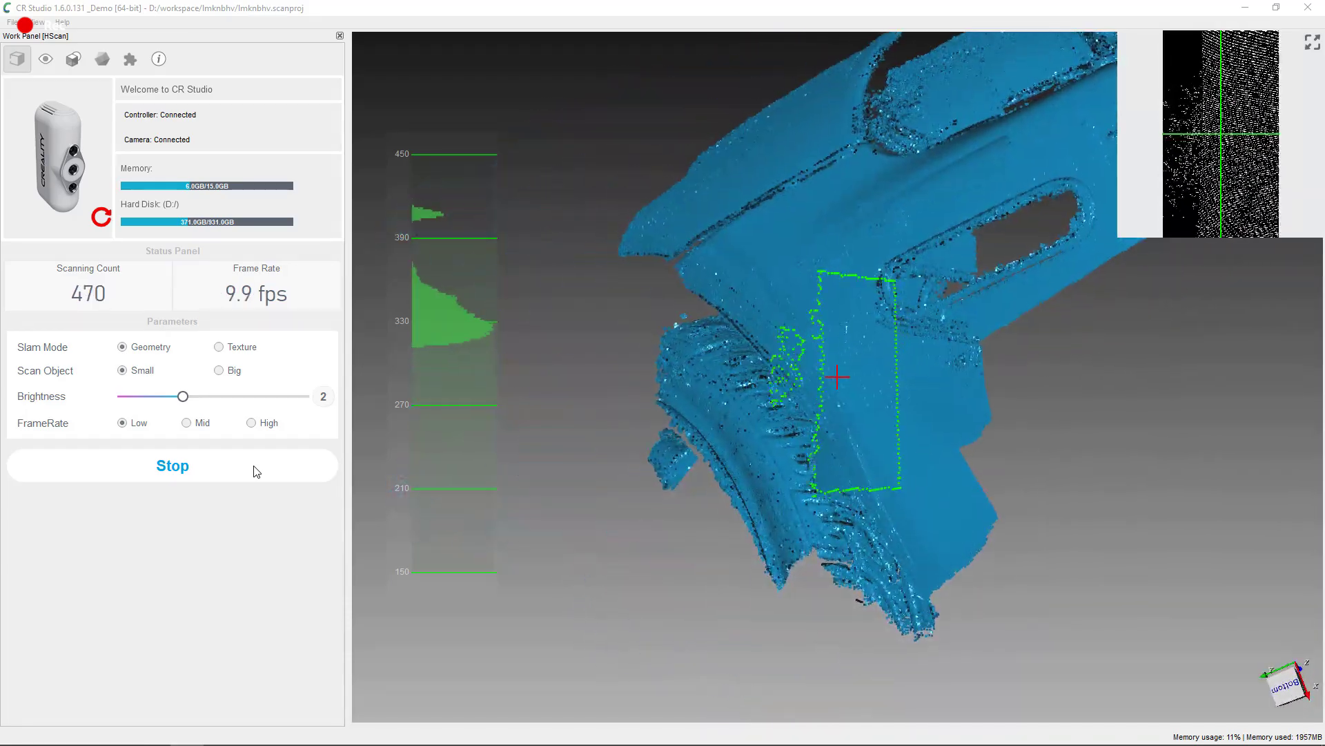
# End the live scan and rotate the captured point cloud
pyautogui.click(206, 469)
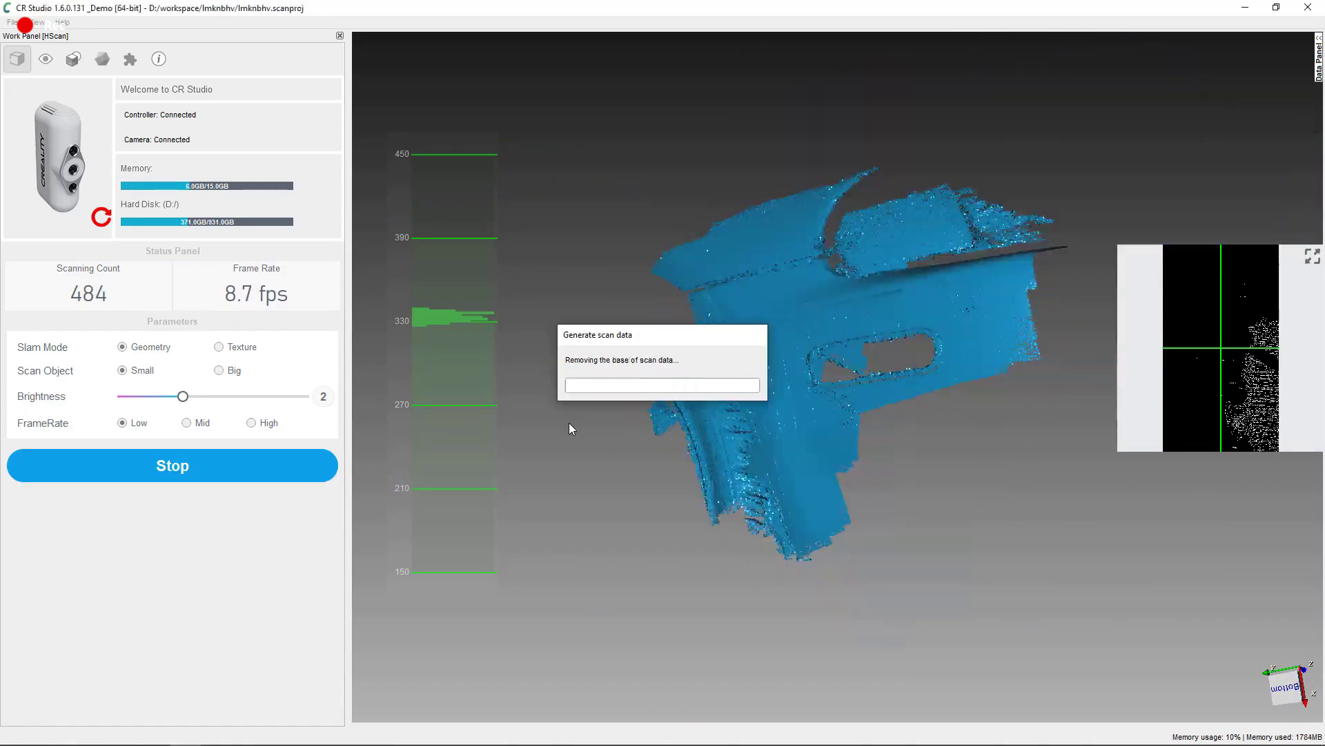
pyautogui.moveTo(571, 426)
pyautogui.mouseDown()
pyautogui.moveTo(837, 451)
pyautogui.moveTo(1003, 281)
pyautogui.mouseUp()
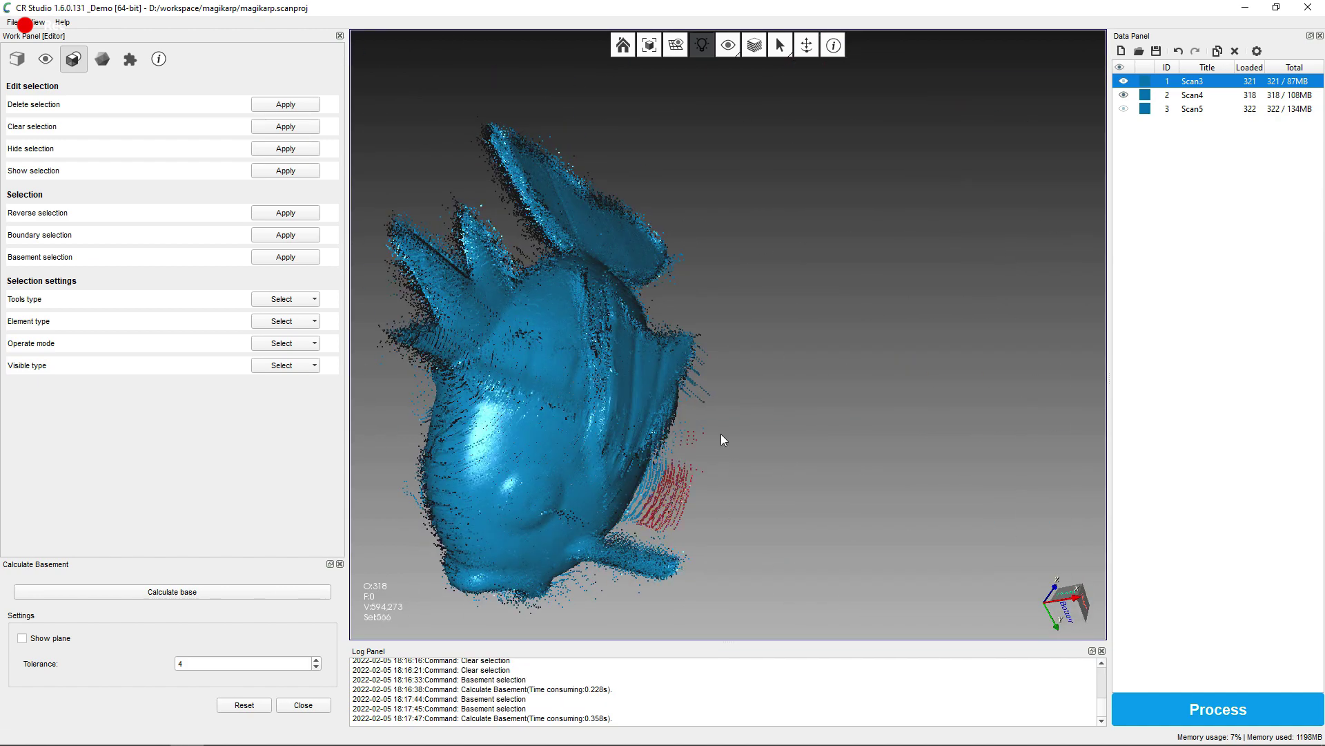
# Turn the fish scan to face front, then orbit the fused fish mesh
pyautogui.moveTo(780, 388)
pyautogui.mouseDown()
pyautogui.moveTo(698, 407)
pyautogui.moveTo(735, 363)
pyautogui.moveTo(648, 389)
pyautogui.mouseUp()
pyautogui.scroll(3, 648, 389)
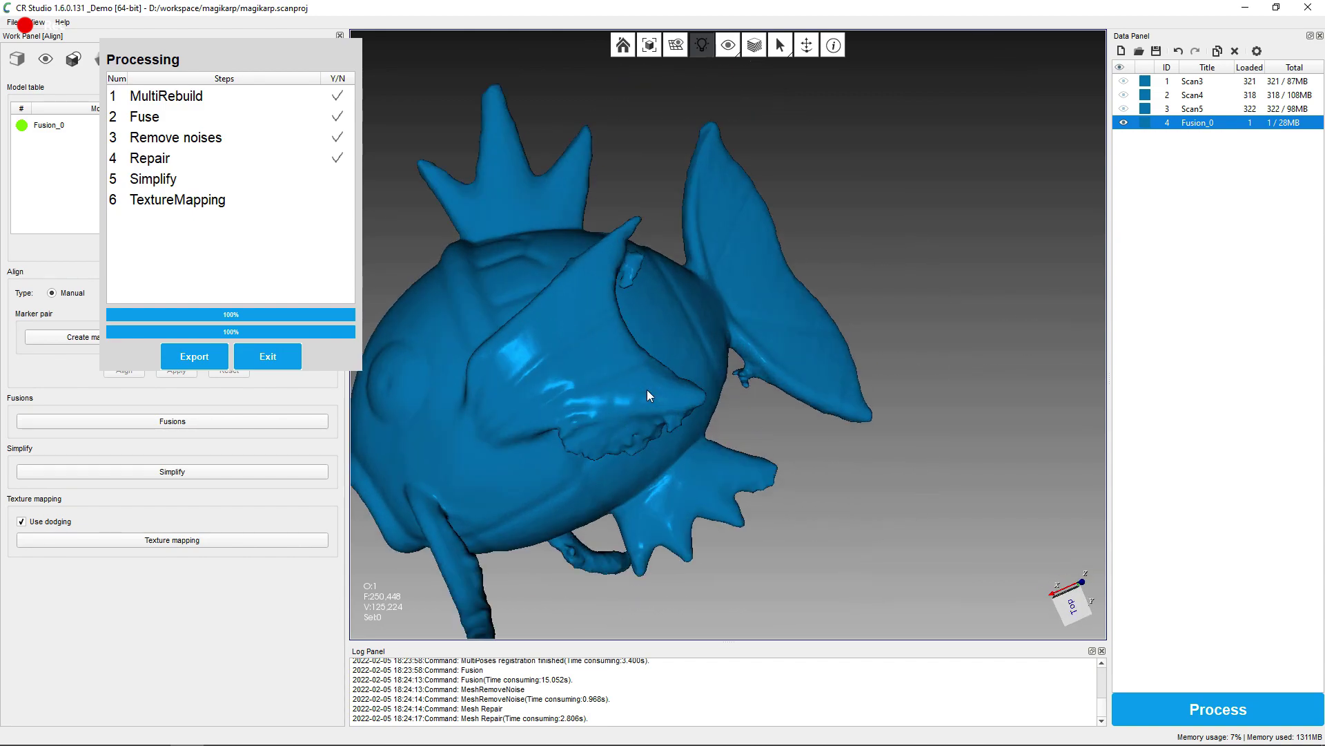
pyautogui.moveTo(647, 391)
pyautogui.mouseDown()
pyautogui.moveTo(652, 347)
pyautogui.moveTo(861, 305)
pyautogui.moveTo(837, 284)
pyautogui.mouseUp()
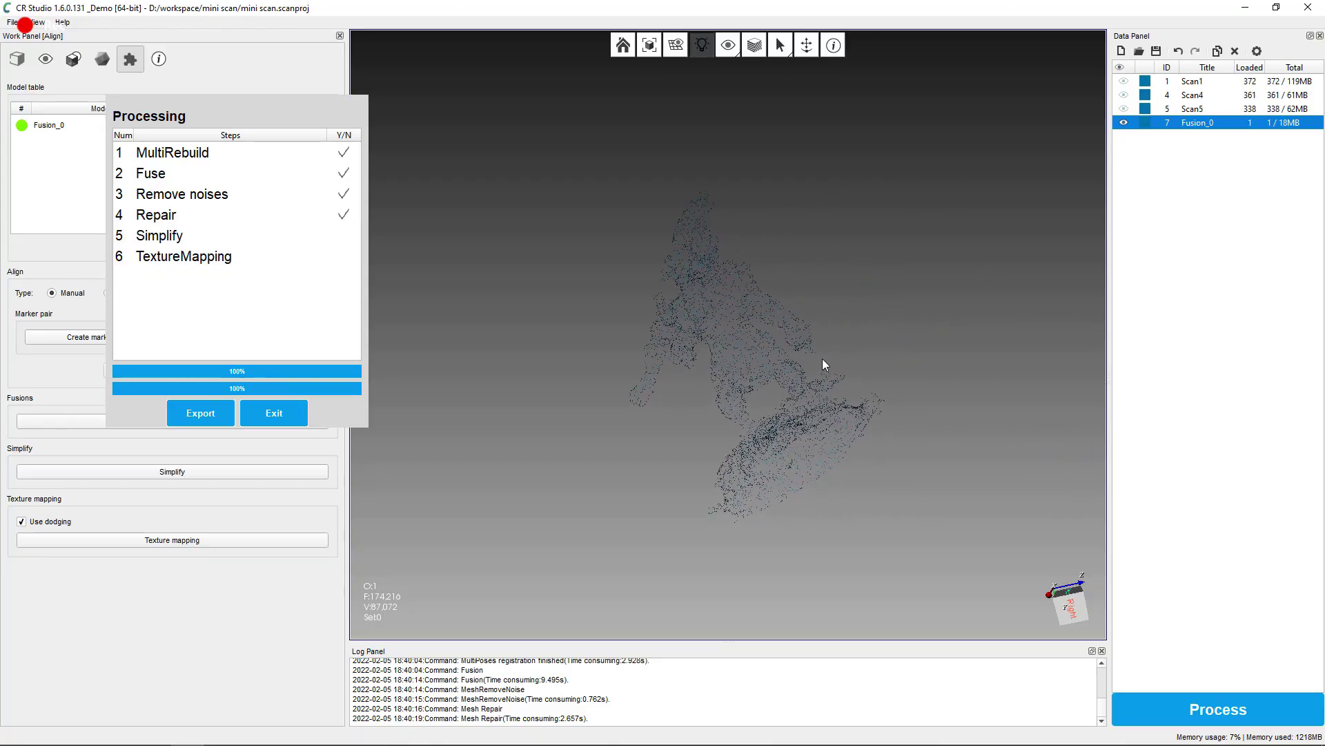
pyautogui.scroll(5, 821, 367)
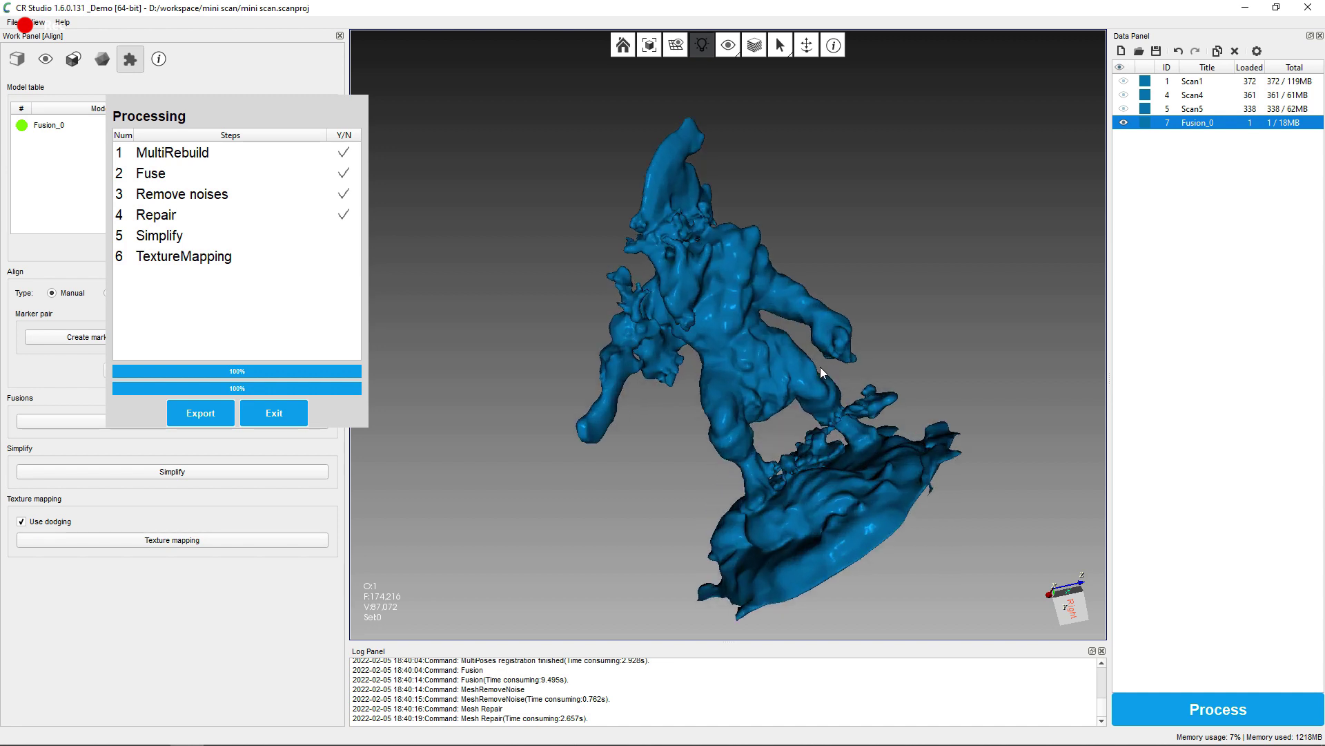
pyautogui.scroll(1, 820, 367)
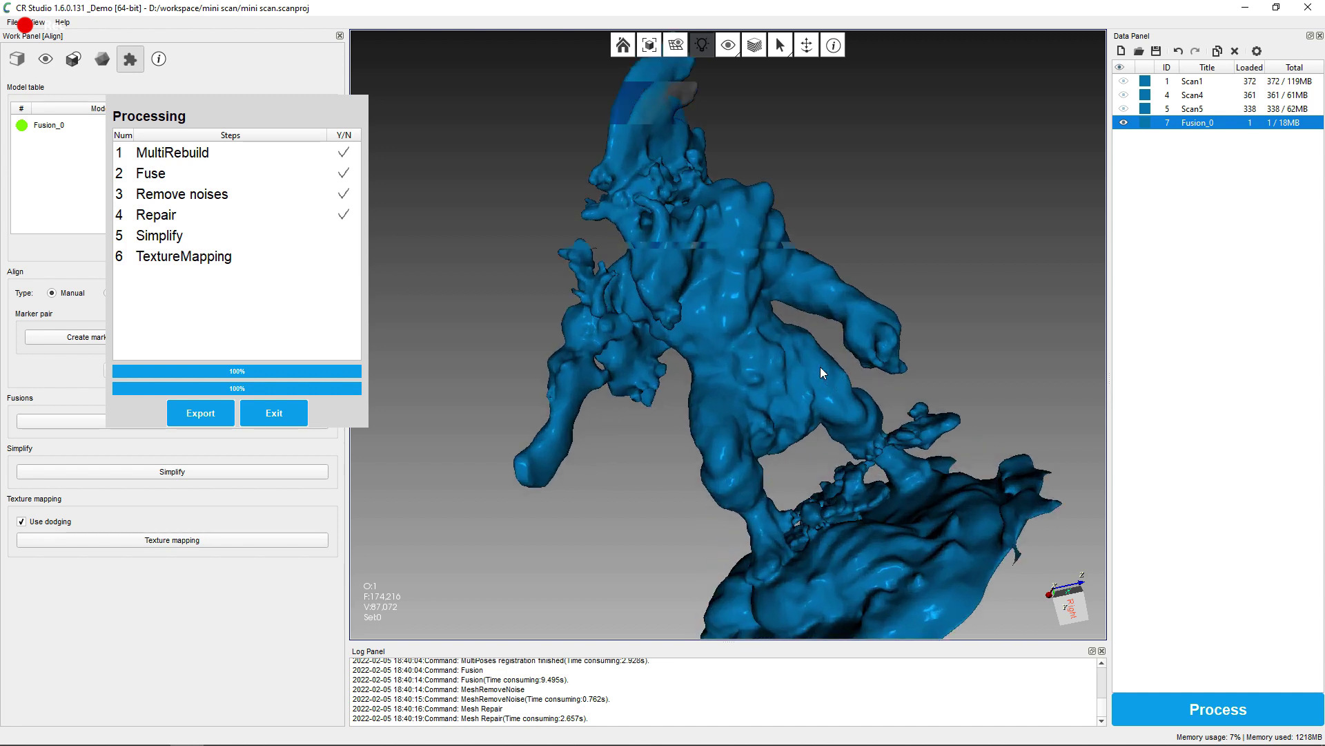
pyautogui.scroll(-2, 820, 372)
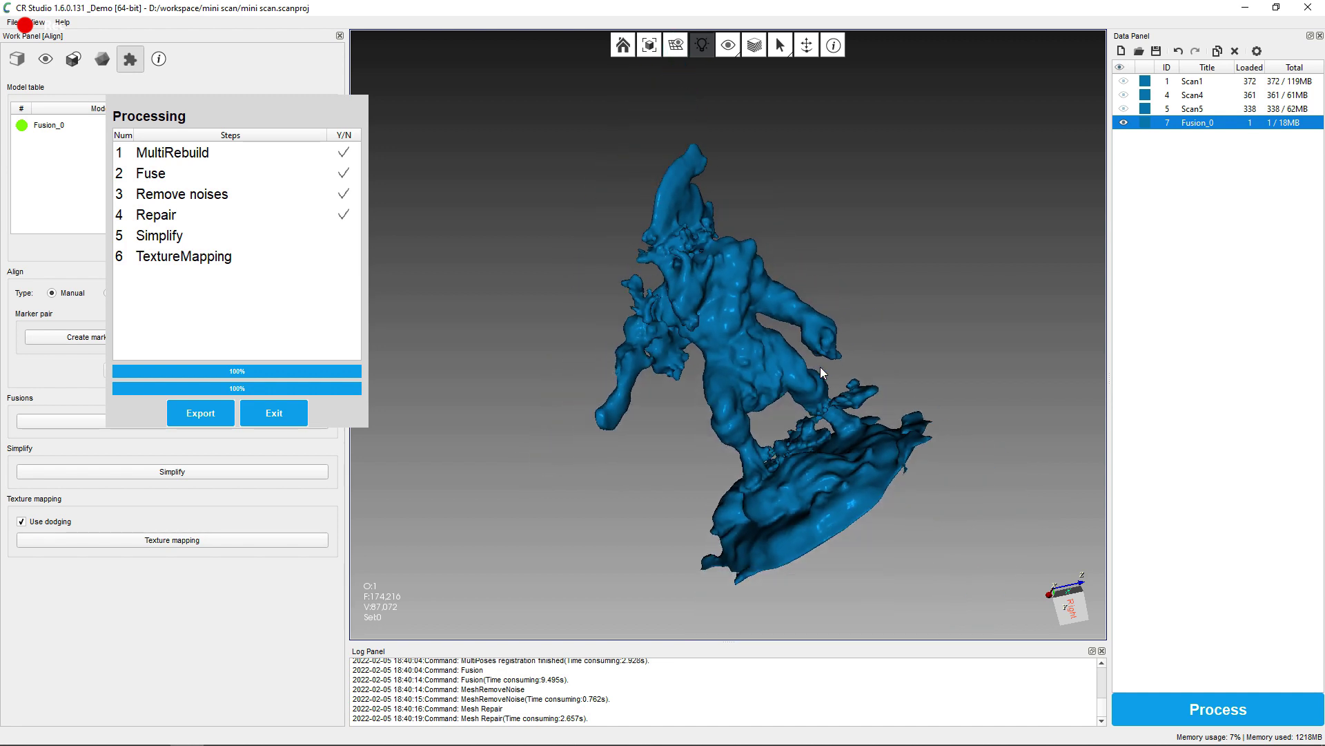
pyautogui.scroll(-2, 820, 372)
# Exit the Processing summary dialog for the fused Fusion_0 miniature
pyautogui.click(275, 415)
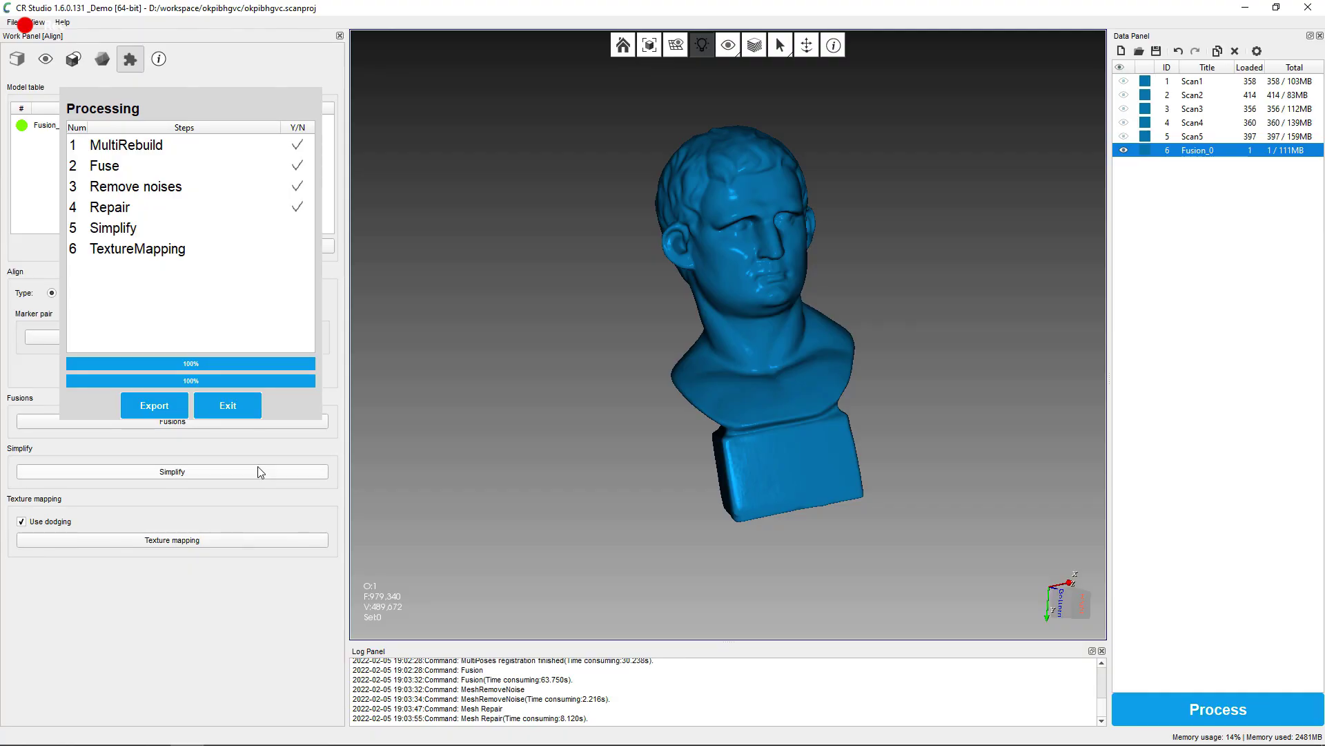
# Orbit the fused Fusion_0 bust to inspect its profile, face and neck up close
pyautogui.moveTo(458, 283); pyautogui.dragTo(720, 327)
pyautogui.scroll(2, 720, 326)
pyautogui.scroll(2, 720, 327)
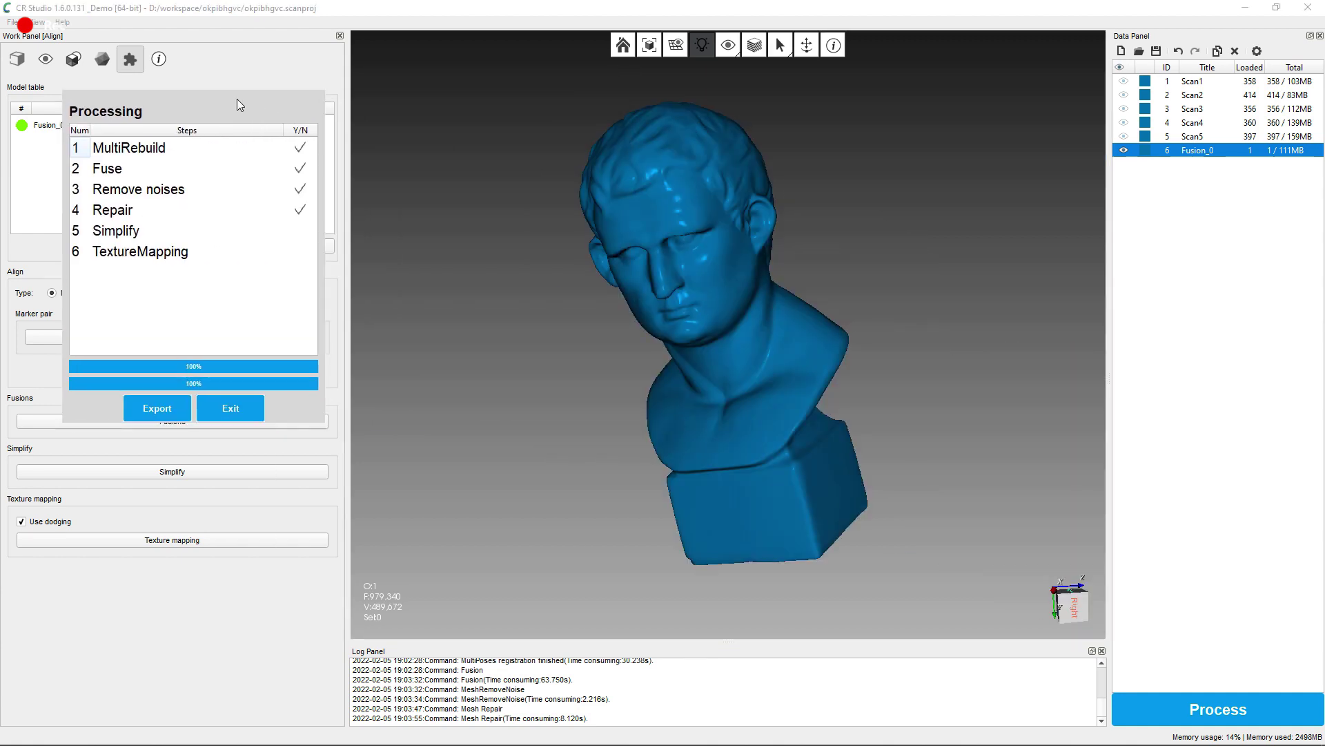
pyautogui.moveTo(237, 99); pyautogui.dragTo(234, 97)
pyautogui.scroll(2, 783, 333)
pyautogui.scroll(2, 784, 333)
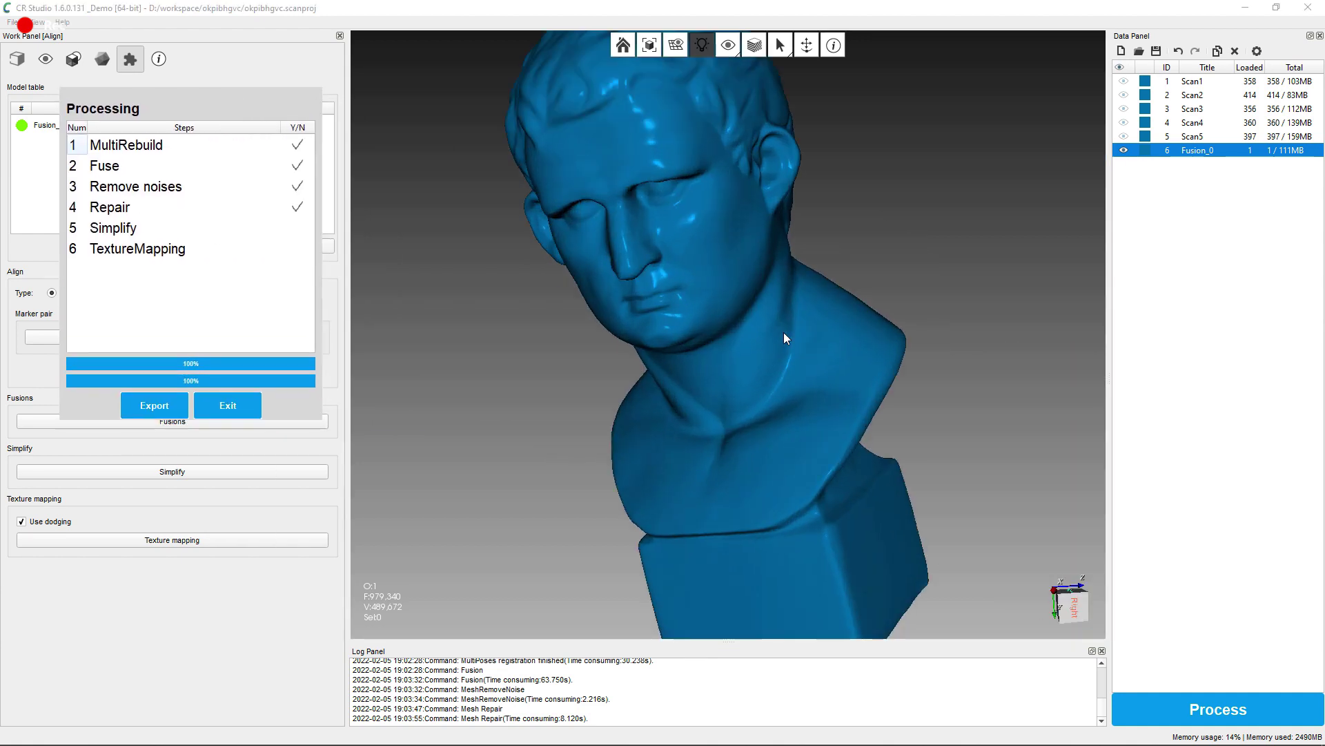
pyautogui.scroll(2, 759, 327)
pyautogui.moveTo(759, 331); pyautogui.dragTo(760, 315)
pyautogui.scroll(-5, 759, 310)
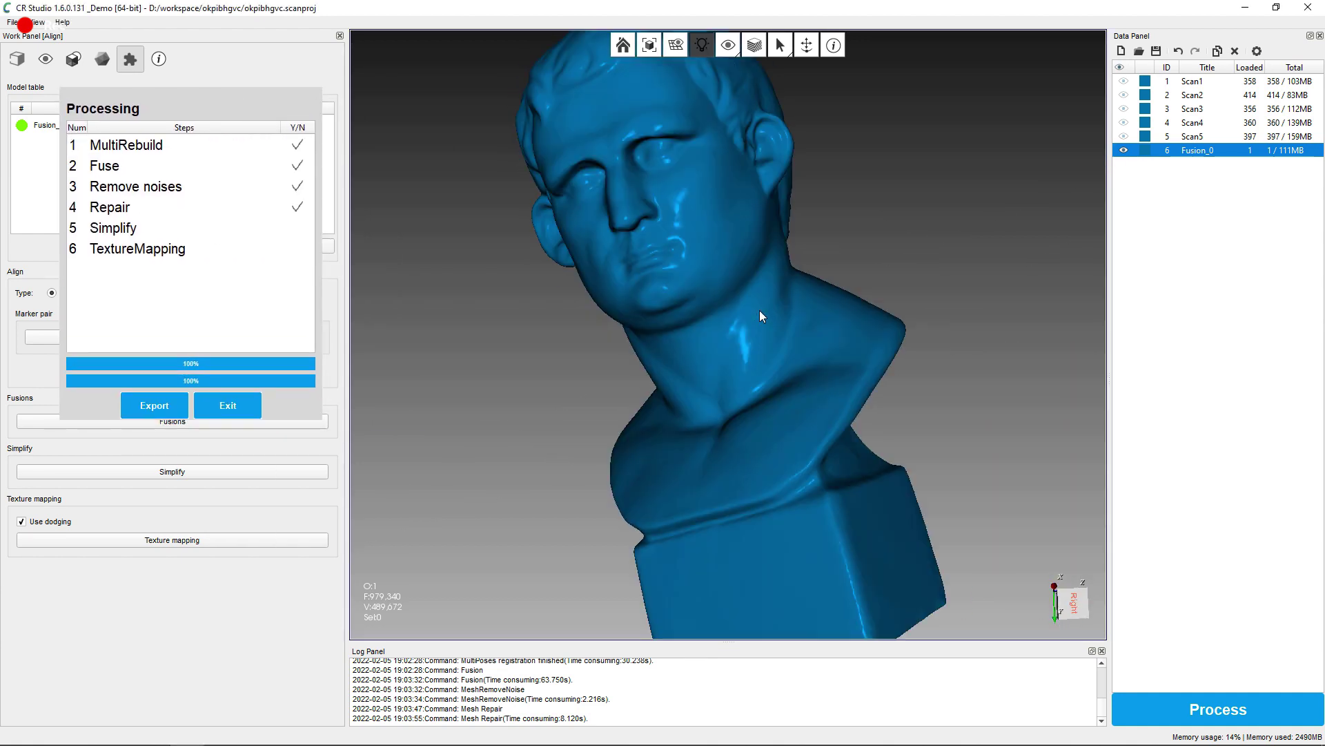
pyautogui.scroll(5, 752, 298)
pyautogui.moveTo(822, 228)
pyautogui.mouseDown()
pyautogui.moveTo(879, 224)
pyautogui.moveTo(789, 282)
pyautogui.moveTo(761, 247)
pyautogui.mouseUp()
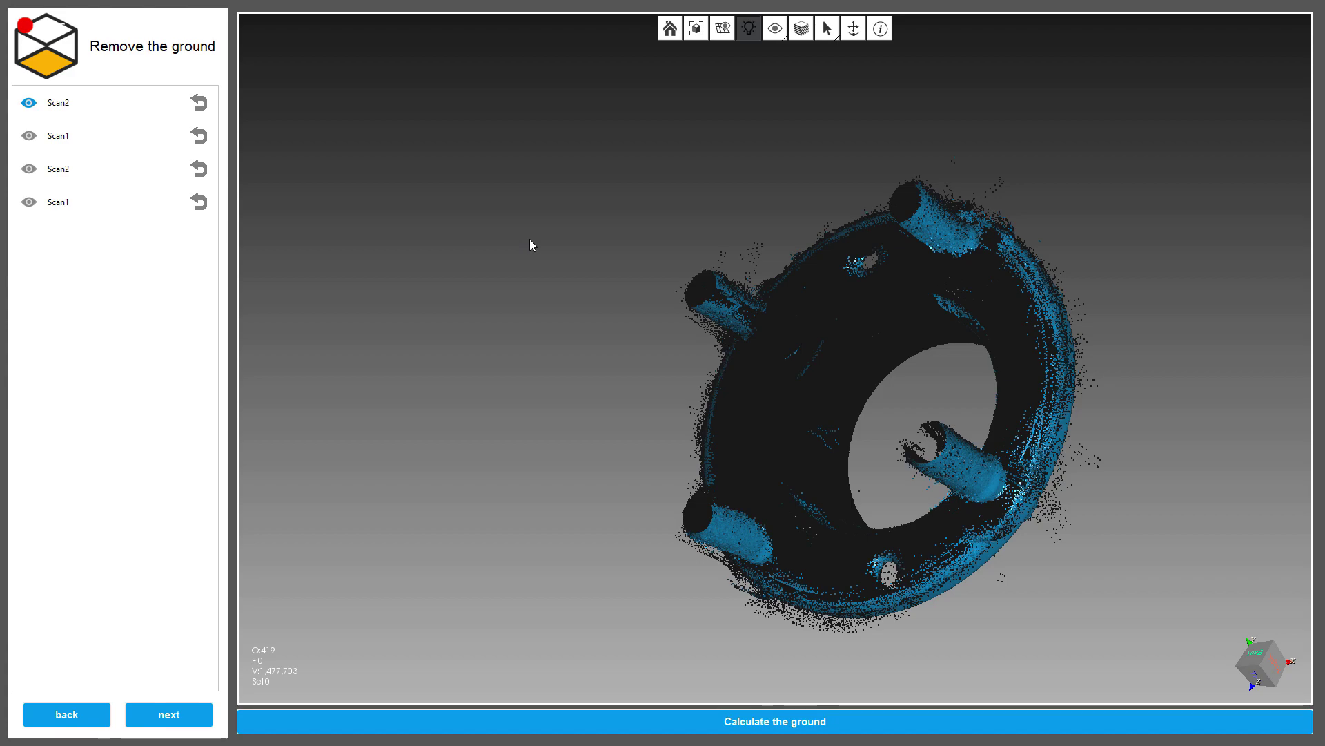
# Finish ground removal on the hub scans so CR Studio starts Aligning Data
pyautogui.click(153, 719)
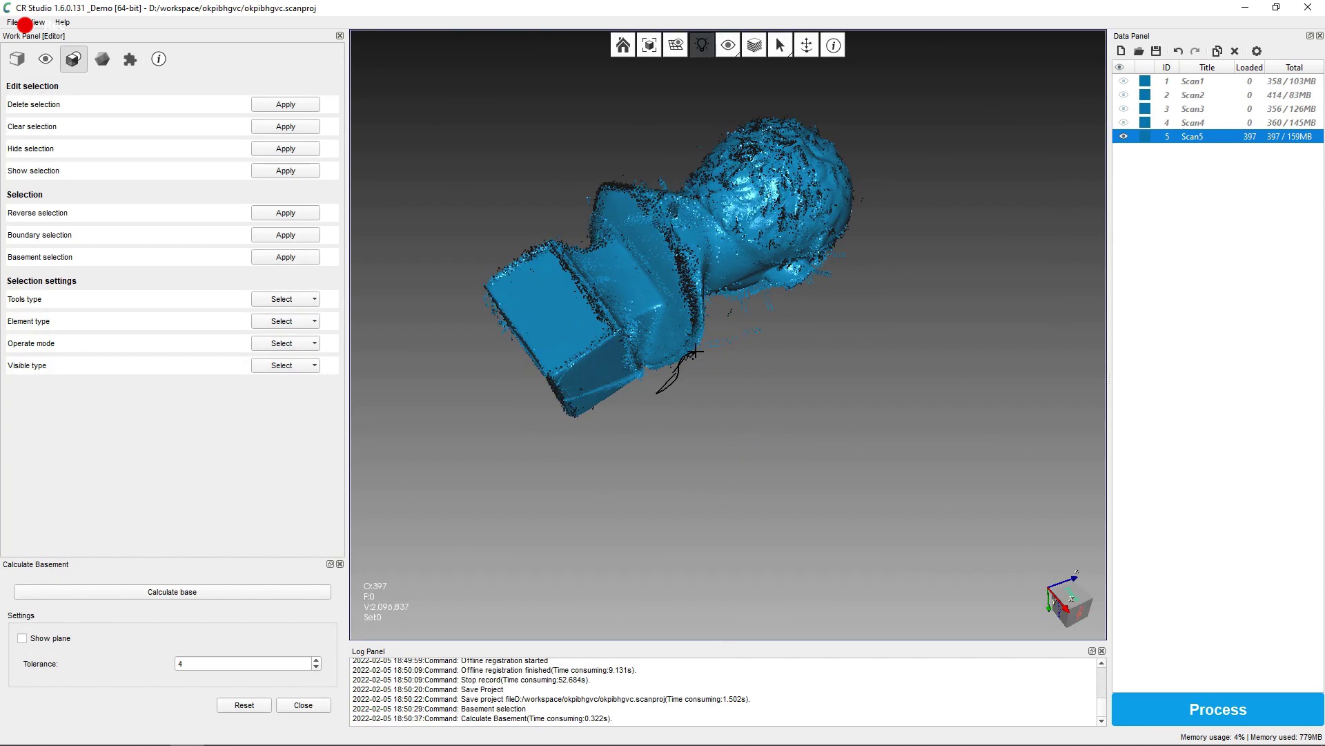
# Orbit the combined bust scans to view the head, shoulders and base from several angles
pyautogui.moveTo(782, 293); pyautogui.dragTo(616, 437)
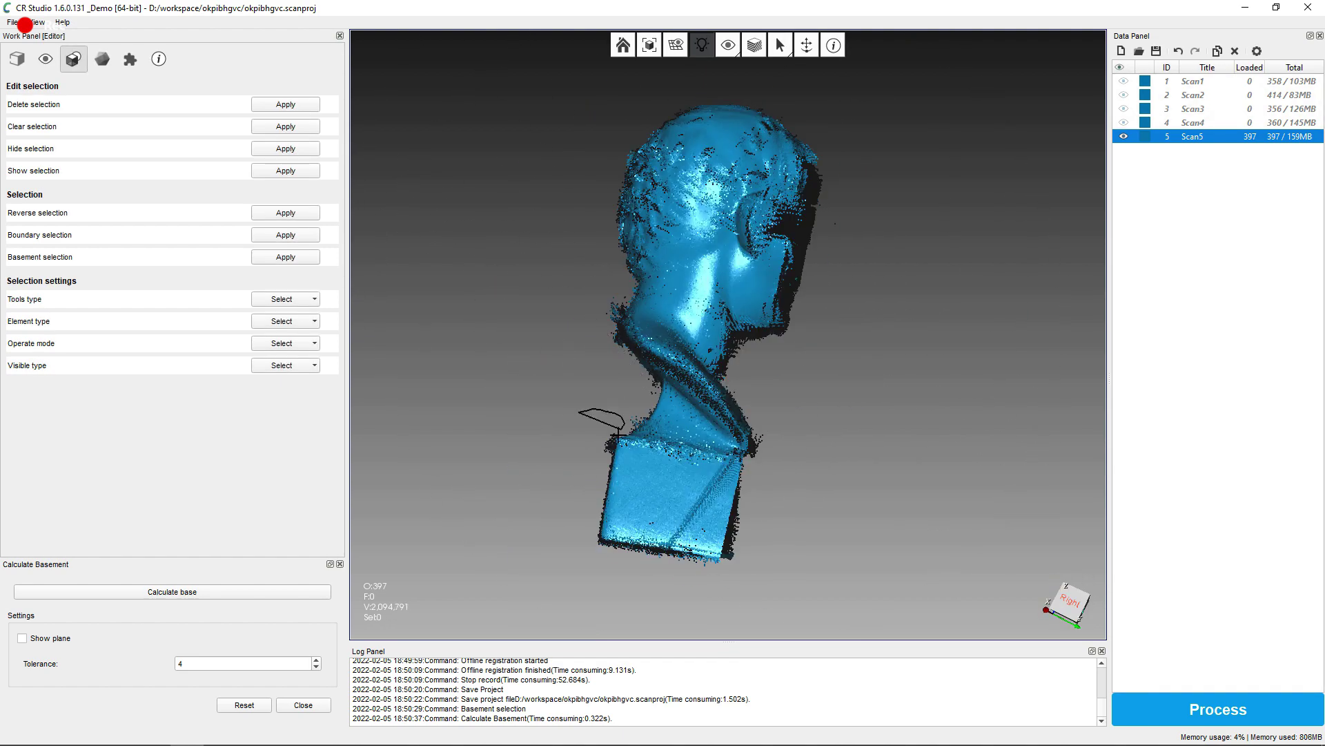
pyautogui.moveTo(843, 321); pyautogui.dragTo(690, 575)
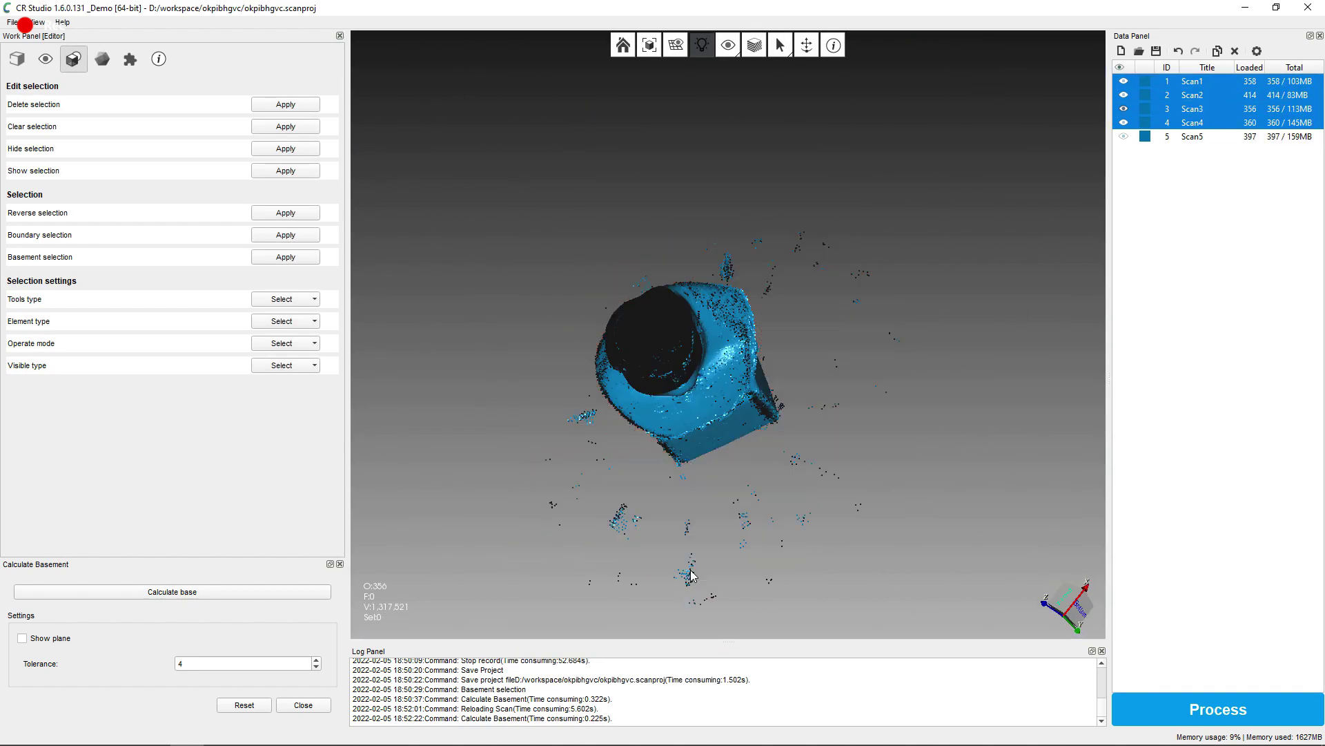
pyautogui.moveTo(549, 306)
pyautogui.mouseDown()
pyautogui.moveTo(1038, 400)
pyautogui.moveTo(778, 196)
pyautogui.mouseUp()
pyautogui.scroll(5, 772, 287)
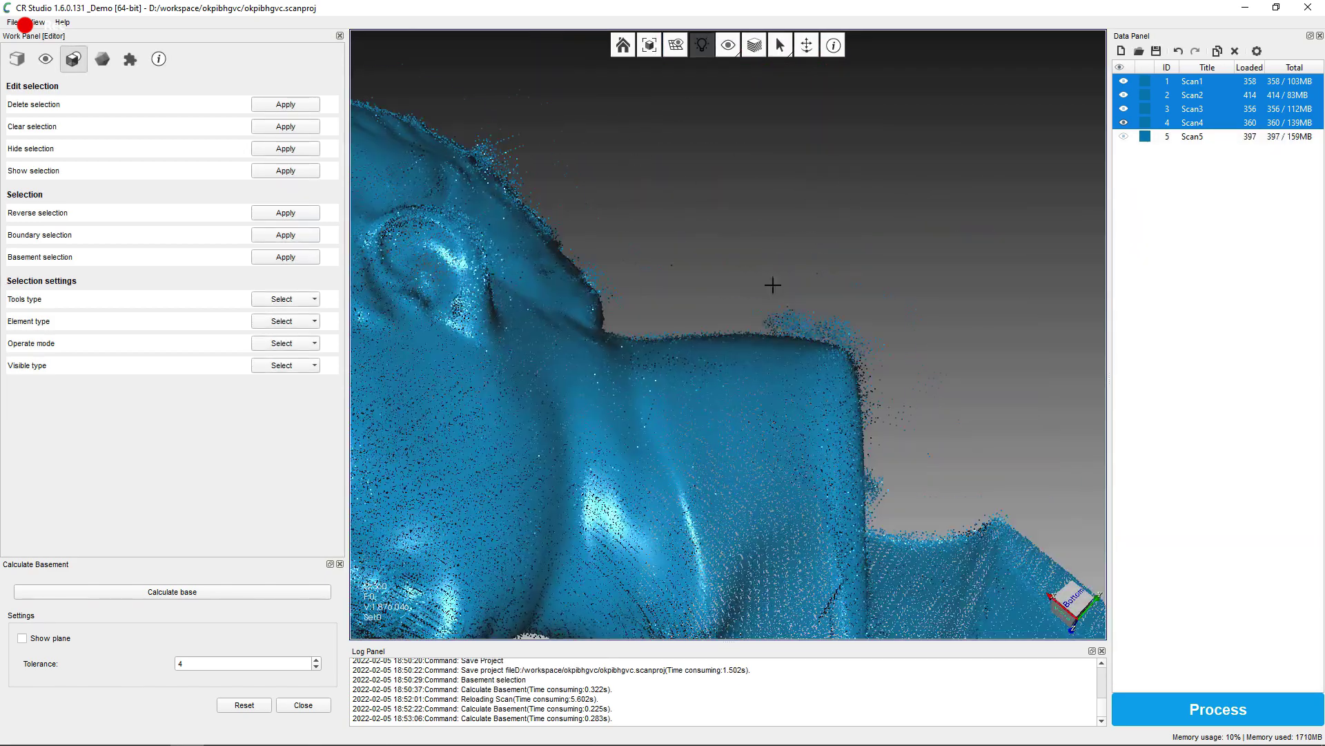
pyautogui.scroll(2, 945, 353)
pyautogui.moveTo(945, 353)
pyautogui.mouseDown()
pyautogui.moveTo(876, 216)
pyautogui.moveTo(445, 296)
pyautogui.moveTo(715, 217)
pyautogui.moveTo(587, 158)
pyautogui.mouseUp()
pyautogui.scroll(-3, 908, 359)
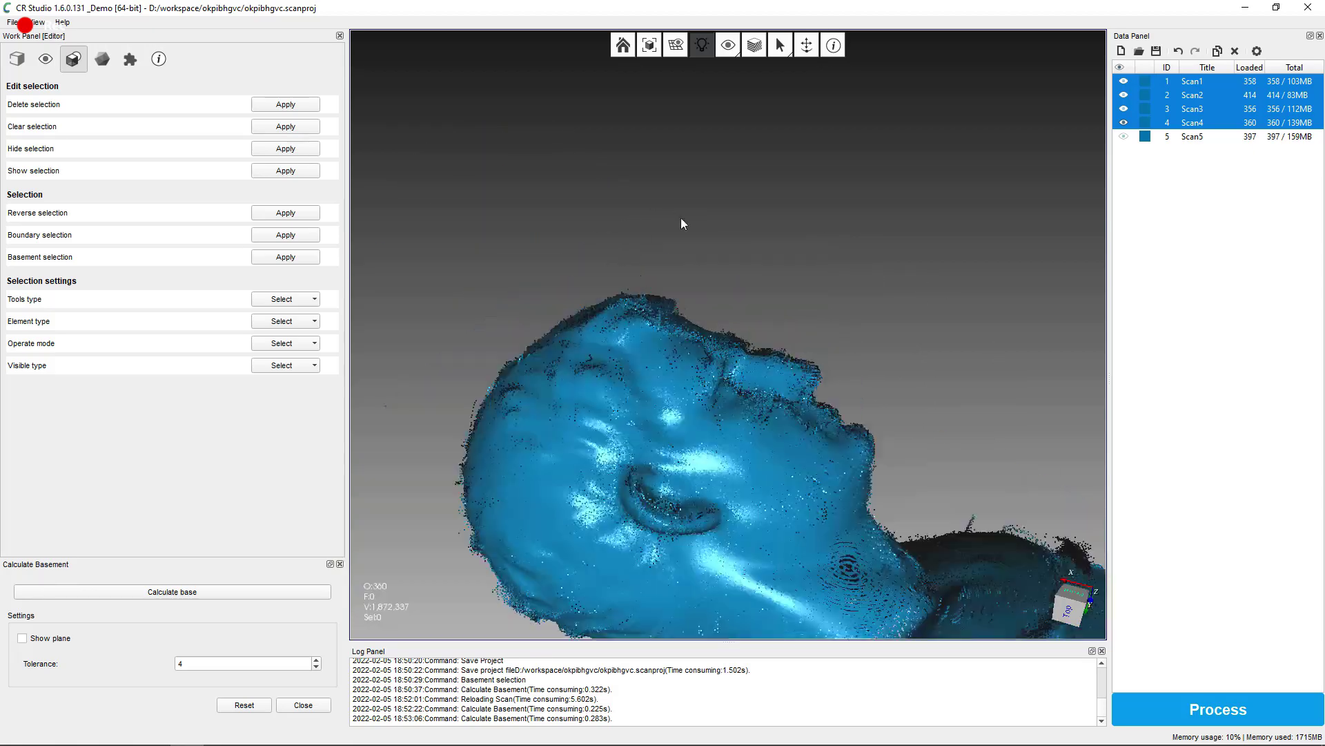
pyautogui.moveTo(680, 218); pyautogui.dragTo(692, 359)
pyautogui.scroll(-3, 692, 359)
pyautogui.scroll(3, 962, 394)
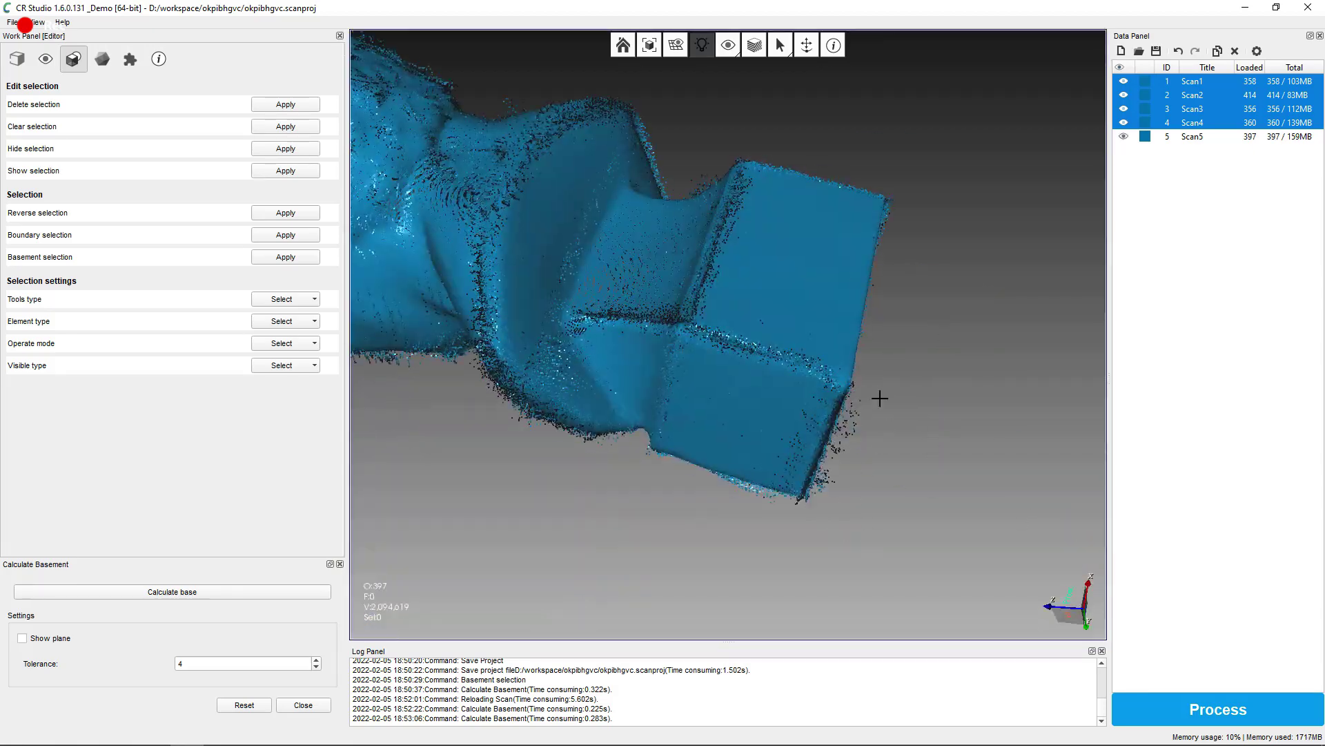
pyautogui.moveTo(961, 394)
pyautogui.mouseDown()
pyautogui.moveTo(777, 253)
pyautogui.moveTo(987, 214)
pyautogui.moveTo(734, 404)
pyautogui.mouseUp()
pyautogui.scroll(-3, 735, 398)
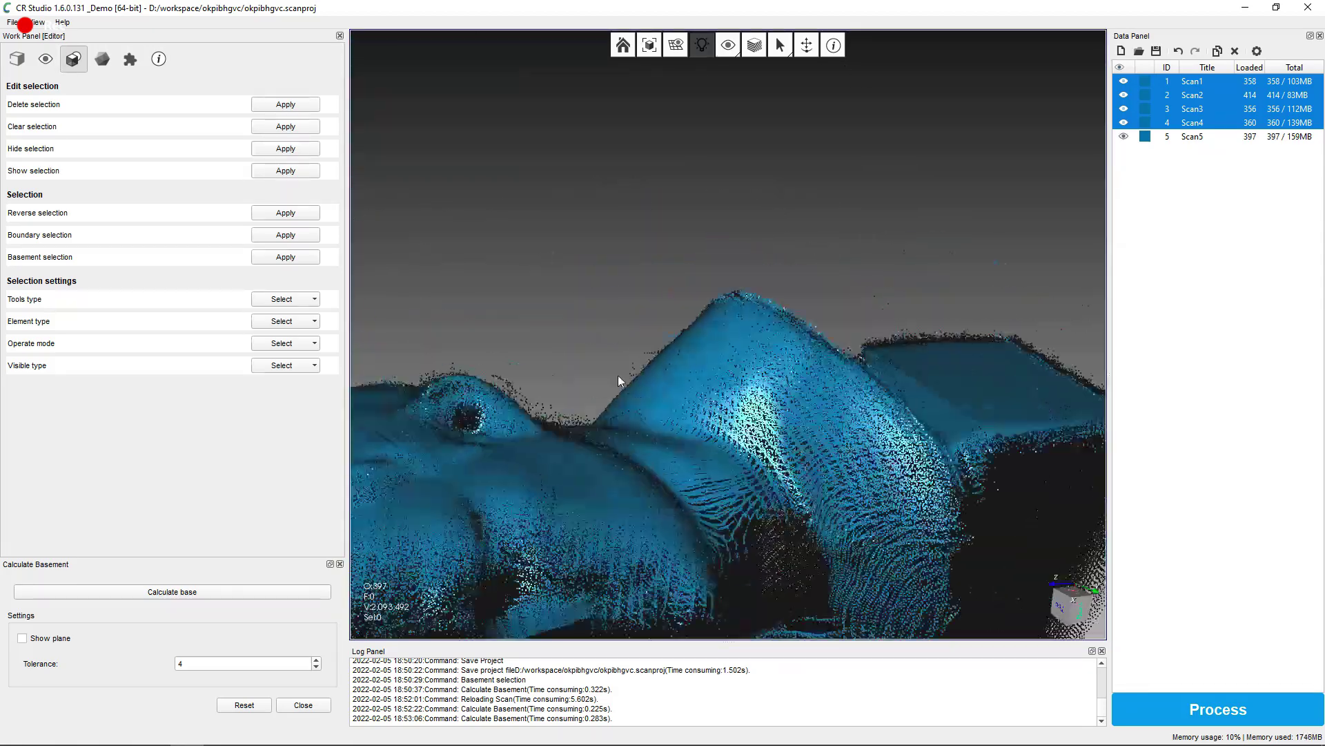
pyautogui.moveTo(618, 375); pyautogui.dragTo(741, 383)
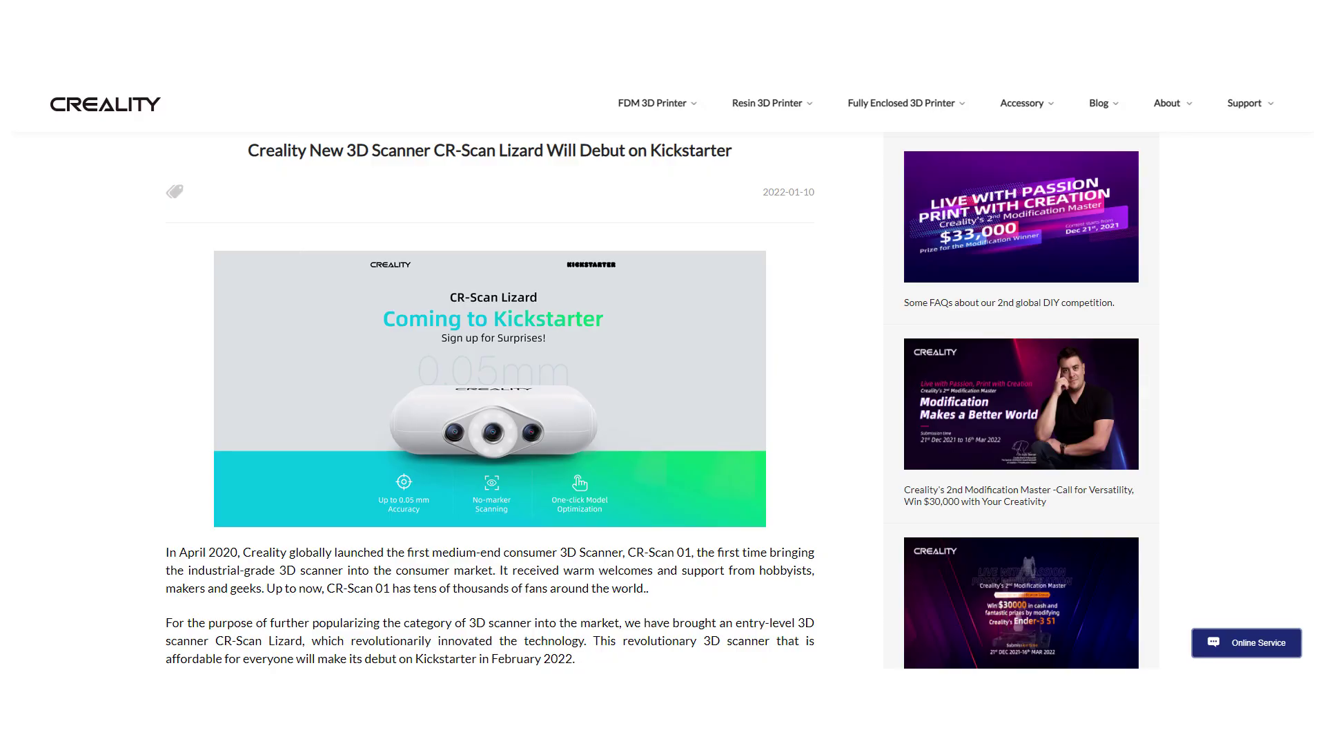